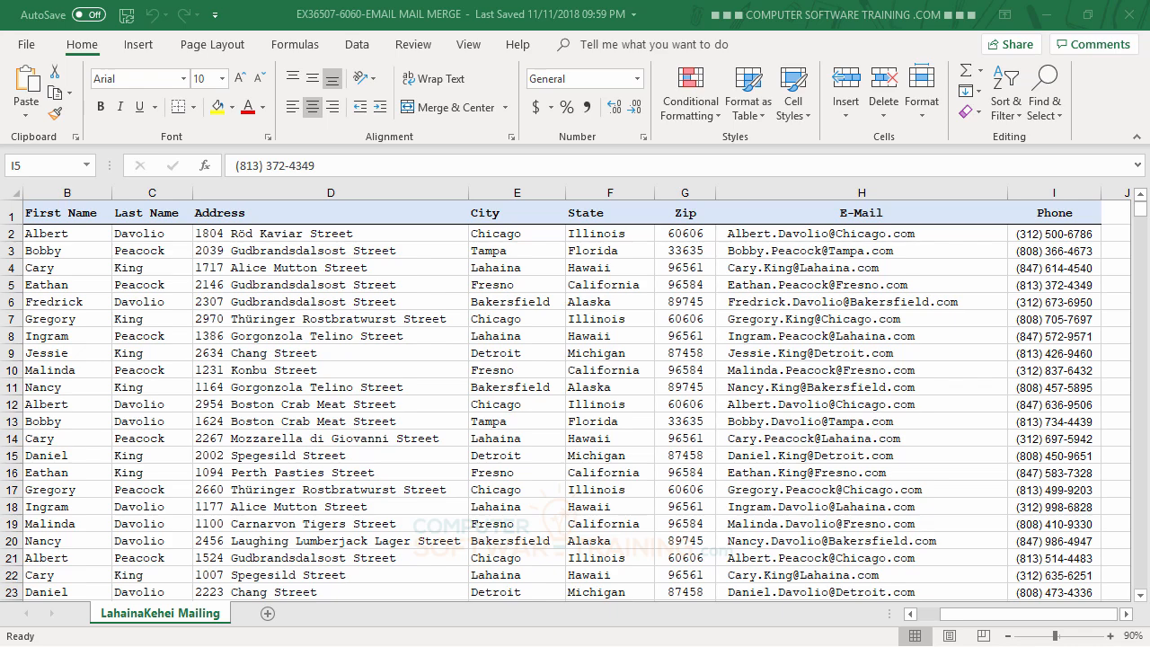
left_click(911, 615)
left_click(911, 615)
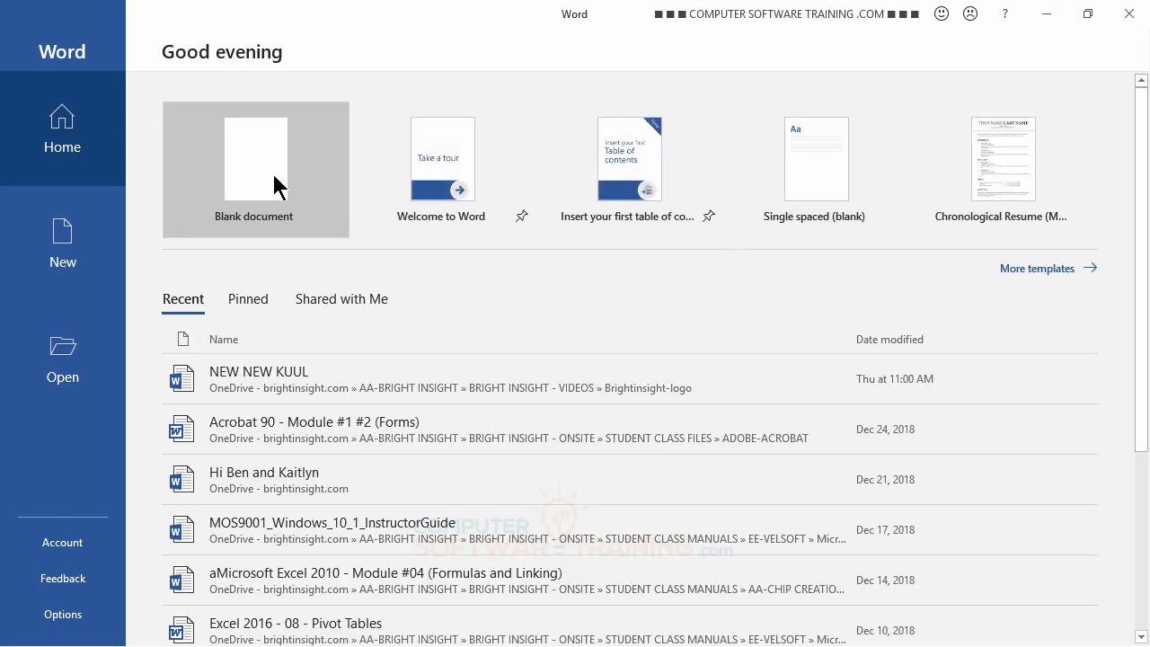
Switch to Word, create a blank document and remove the recovered files
left_click(269, 169)
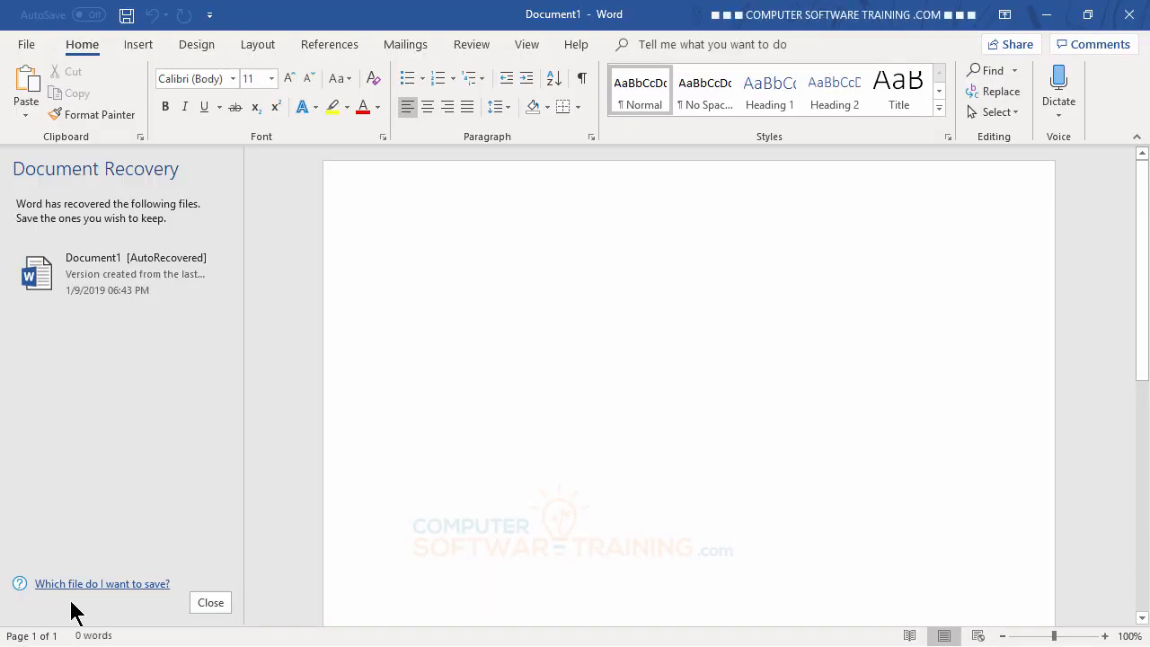
left_click(219, 600)
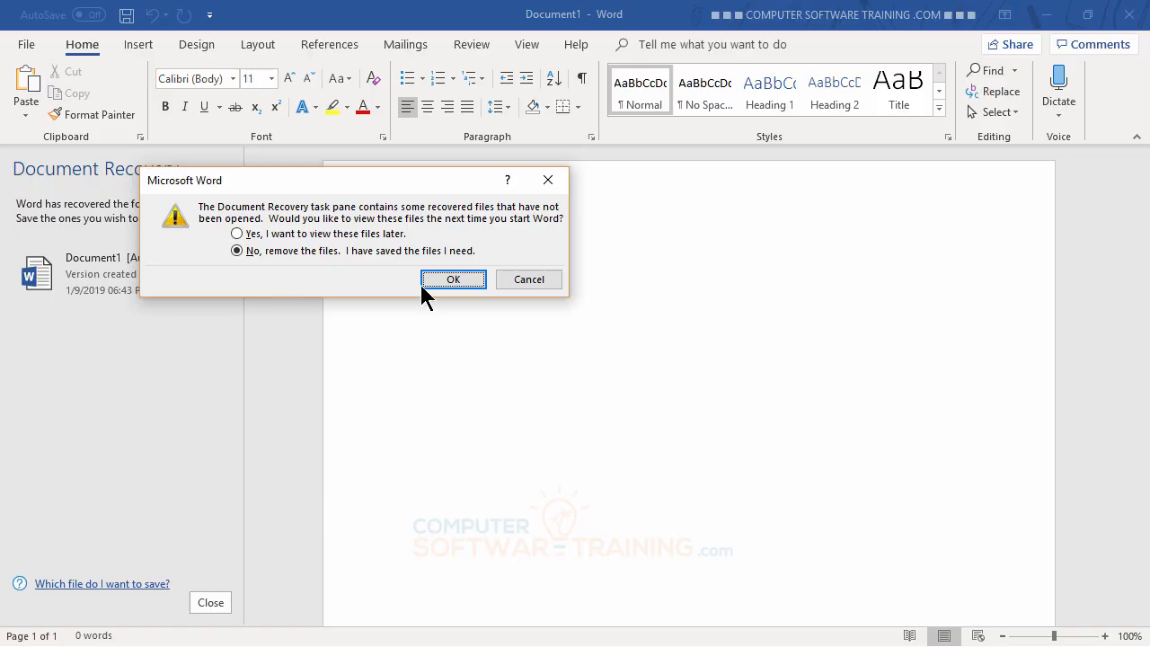
left_click(431, 275)
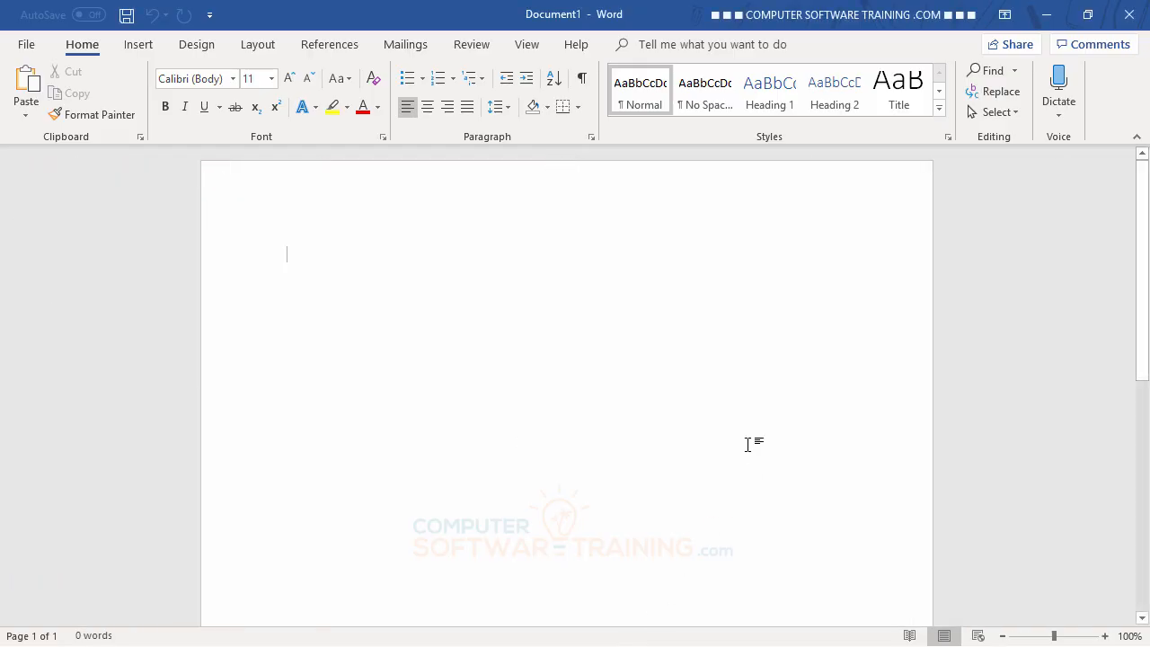
Start the Step-by-Step Mail Merge Wizard for e-mail messages, using the current document as the starting document
left_click(418, 49)
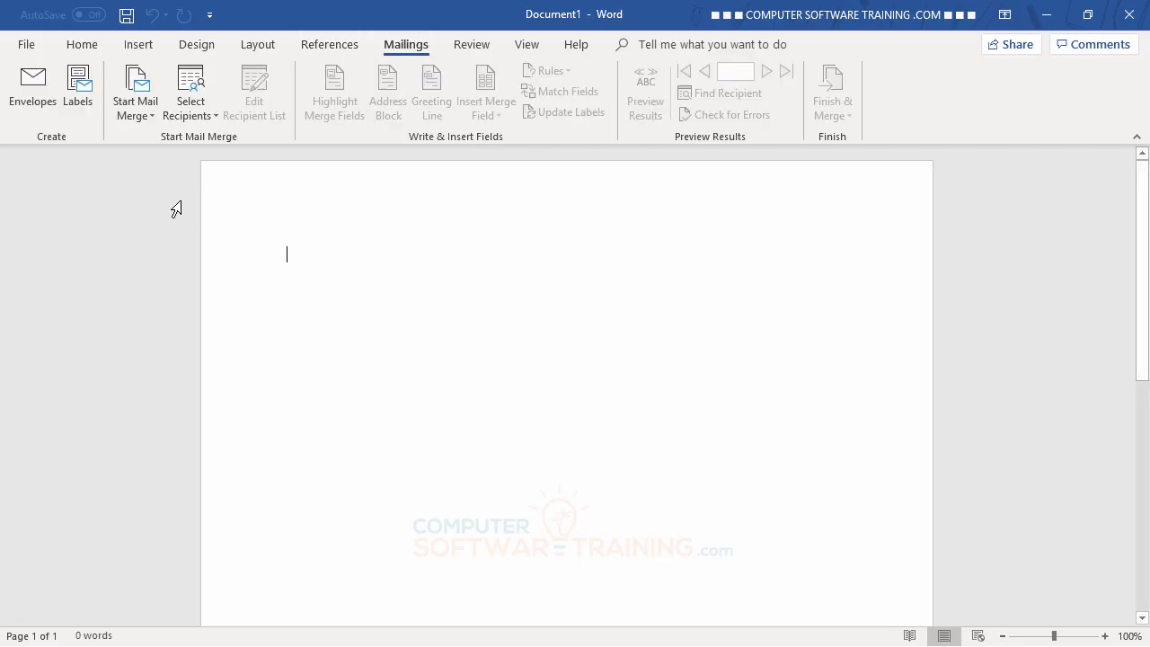
left_click(153, 112)
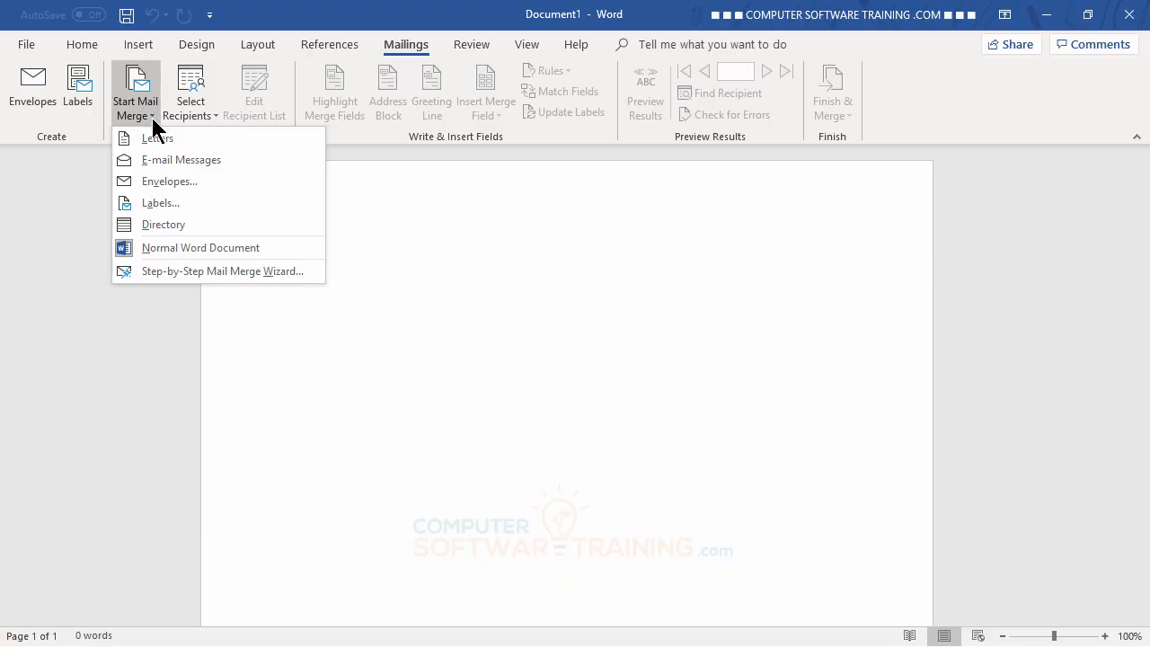
left_click(192, 271)
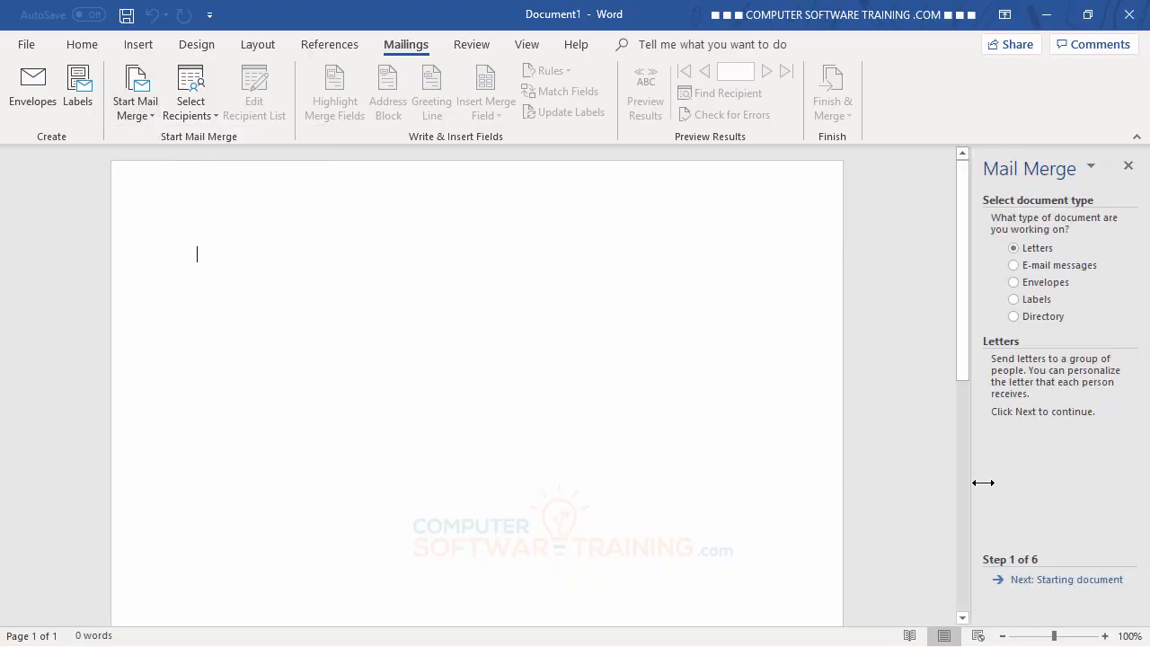
left_click(1034, 268)
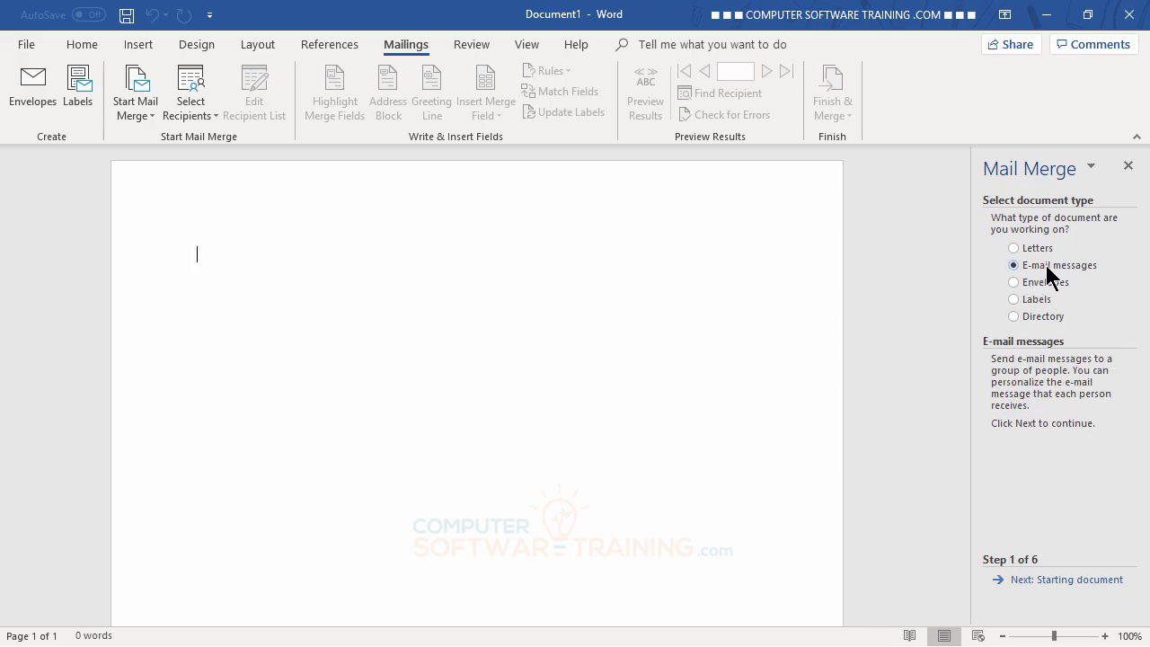
left_click(1066, 580)
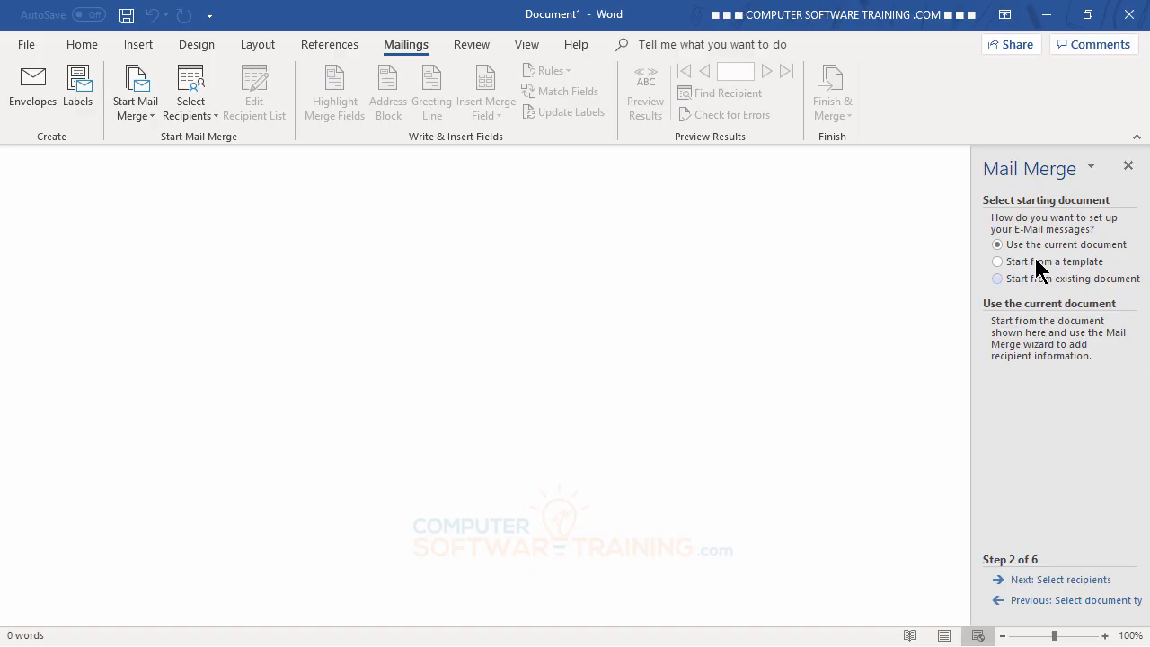
left_click(1045, 586)
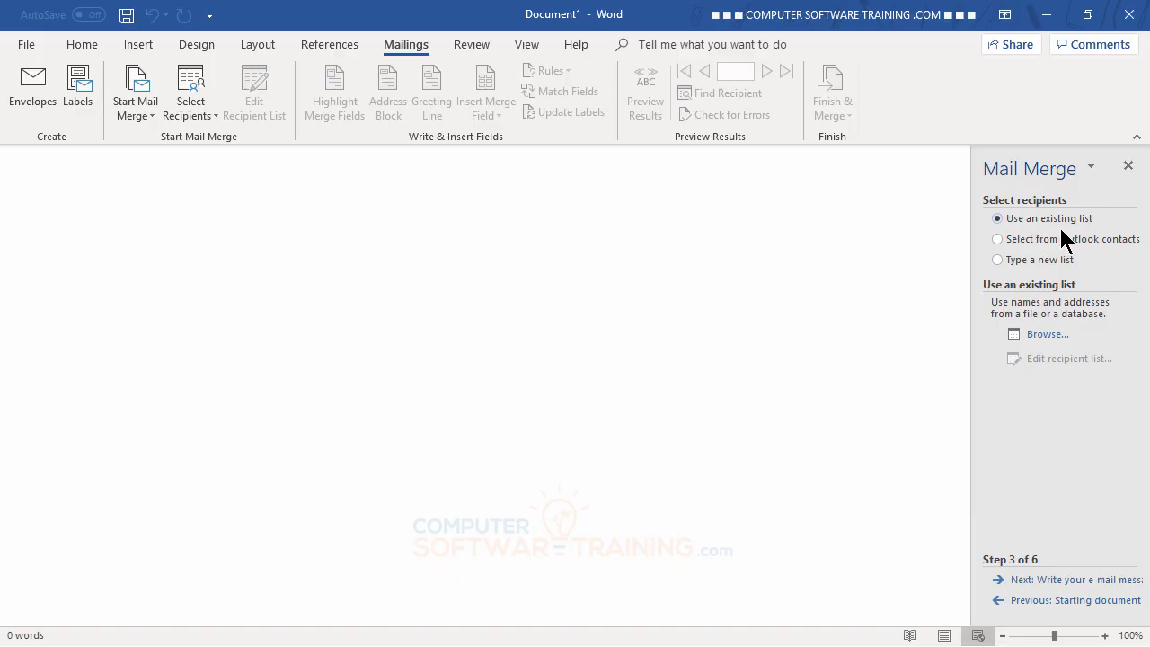
Use the LahainaKehei Mailing sheet of the EX36507-6060-EMAIL MAIL MERGE desktop workbook as the recipient list, with headers in the first row and all recipients included
left_click(1047, 335)
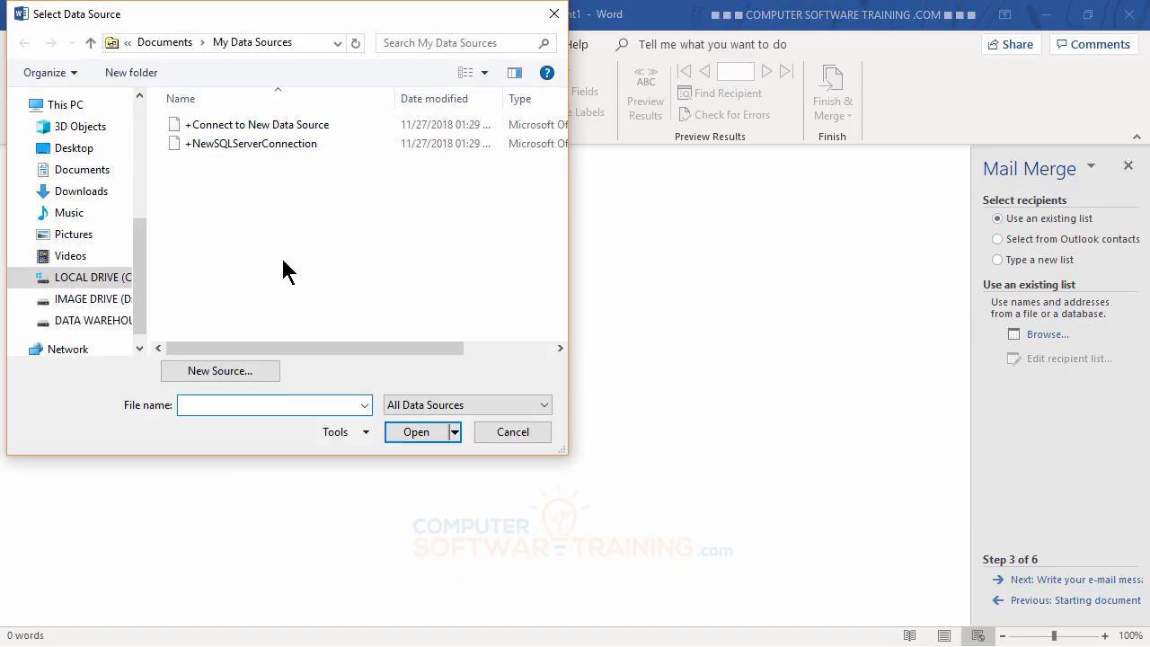
left_click(63, 149)
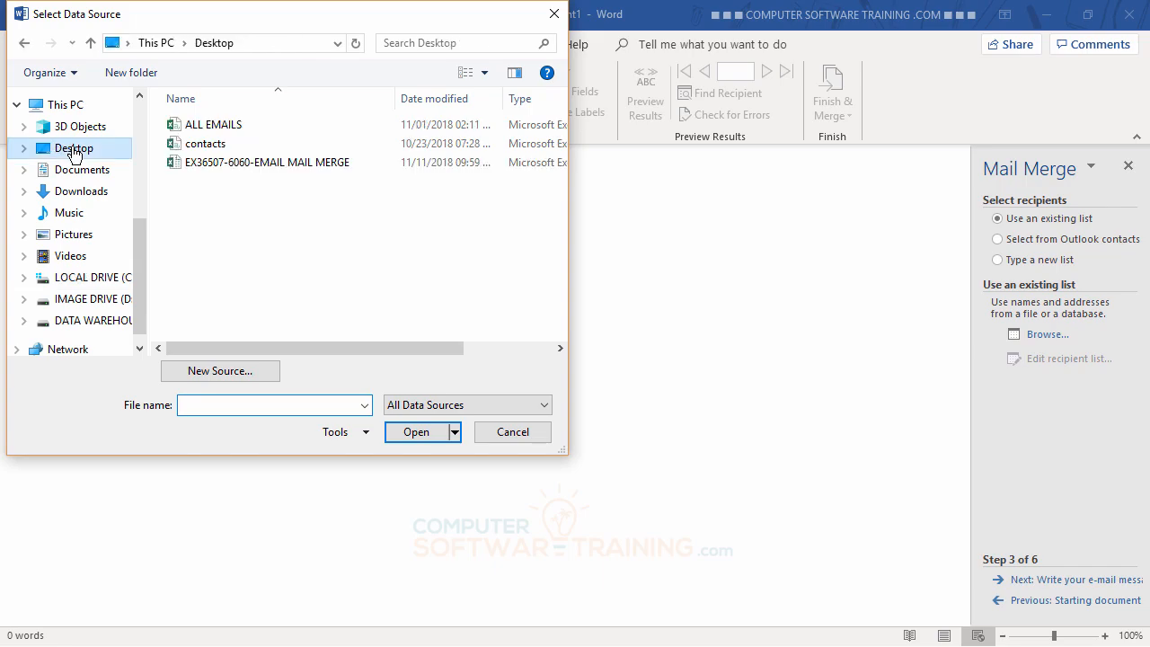
left_click(242, 165)
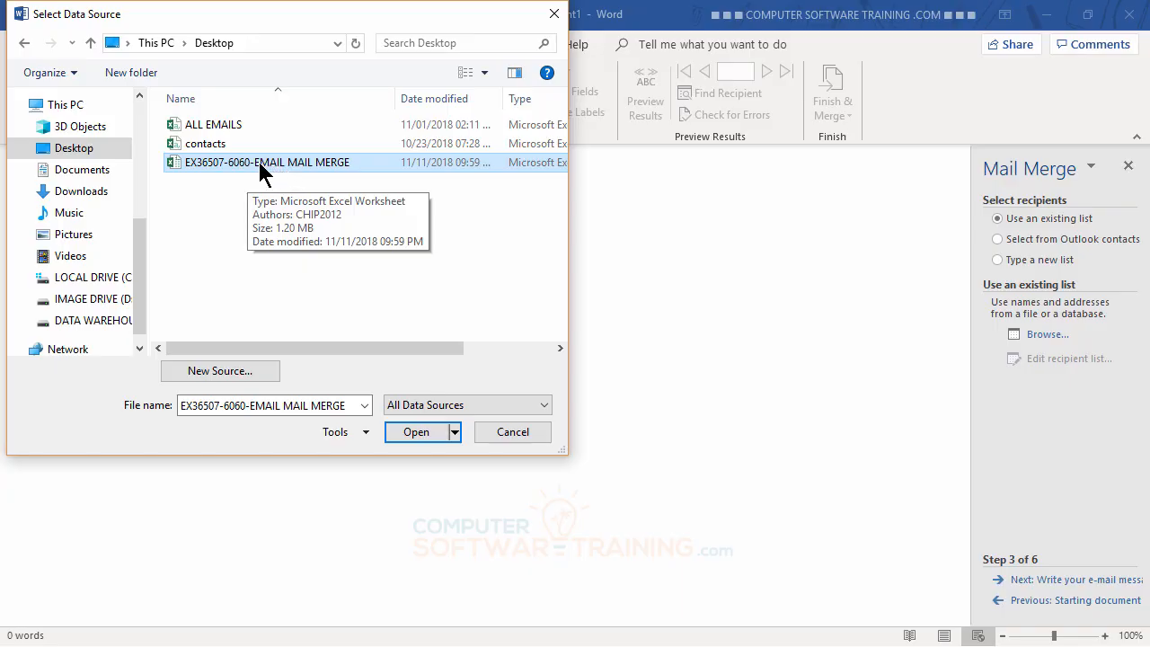
left_click(262, 159)
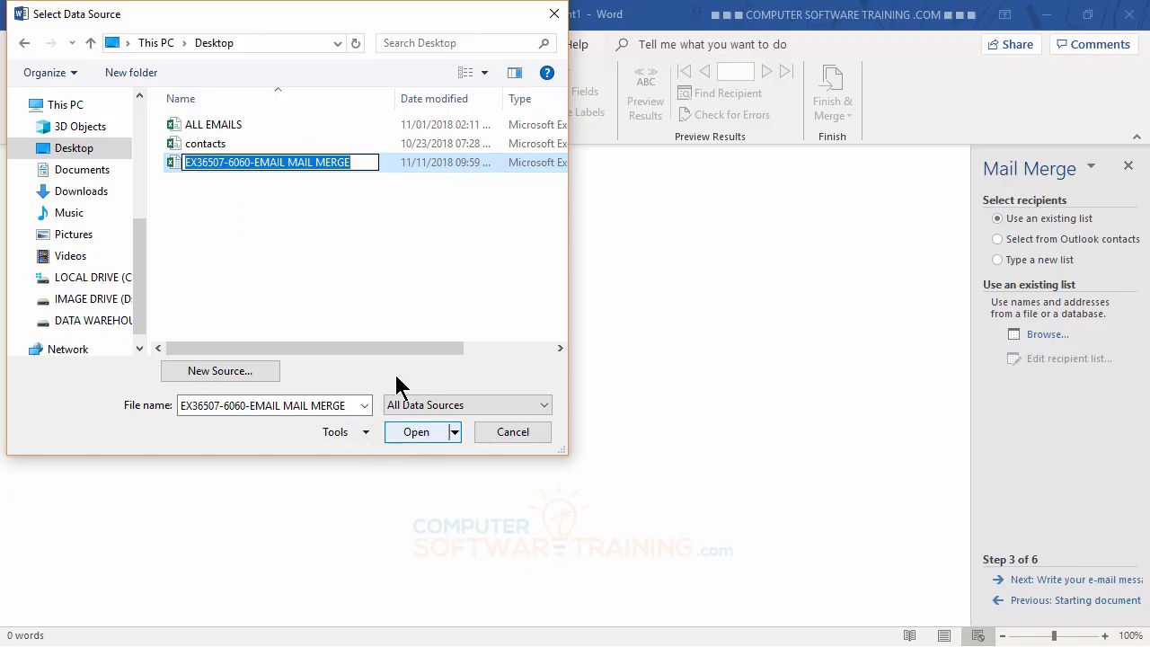
left_click(278, 161)
left_click(175, 161)
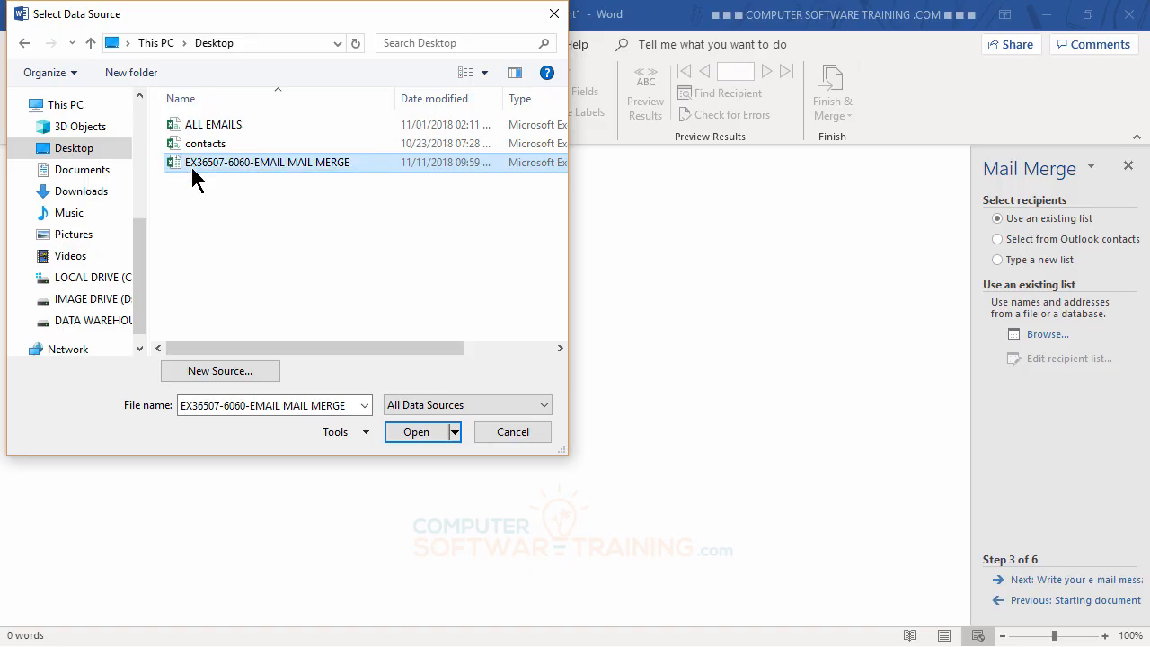
left_click(420, 428)
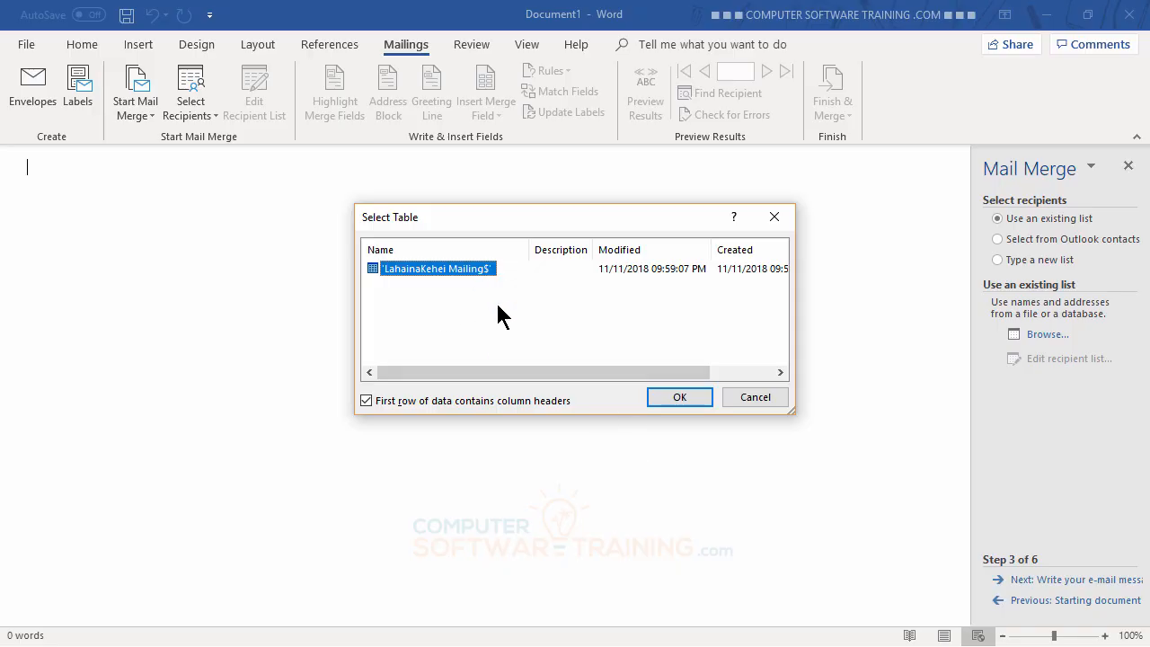
left_click(670, 397)
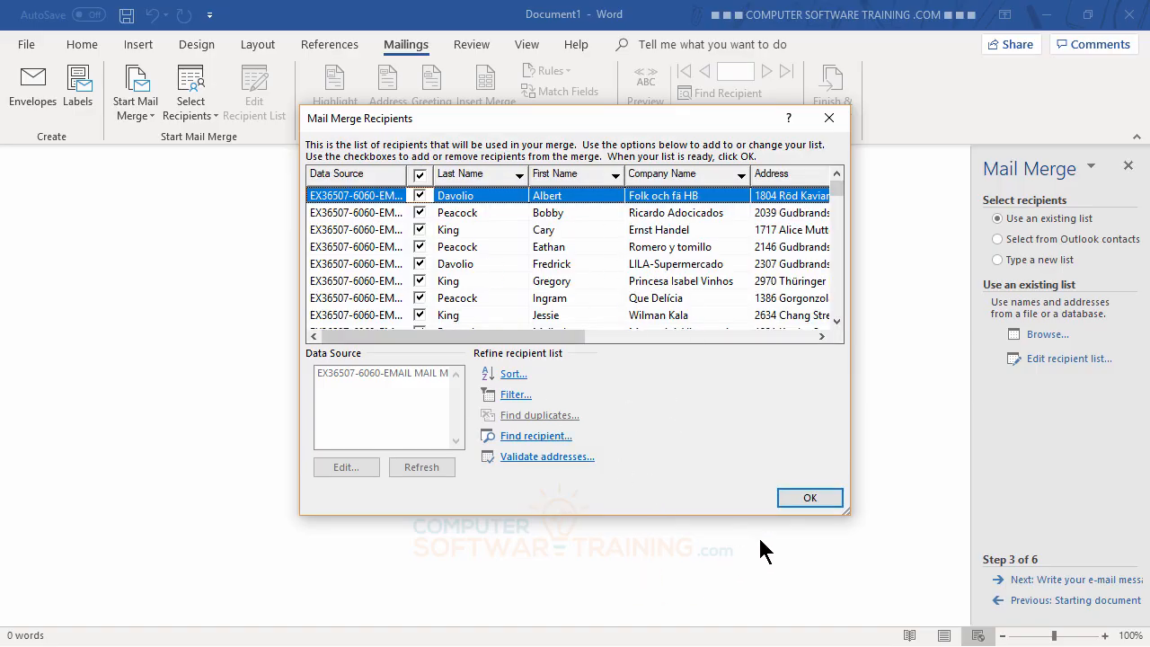
left_click(802, 500)
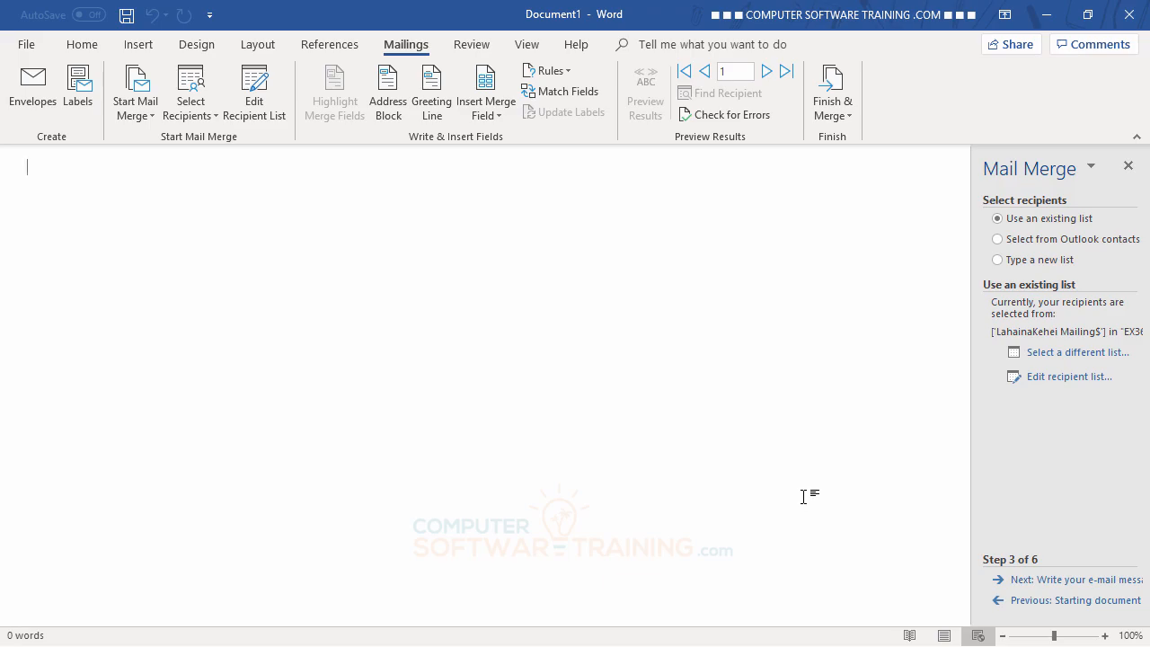
Begin the e-mail message on the second line with "Dear", the First_Name merge field and a comma
left_click(1061, 581)
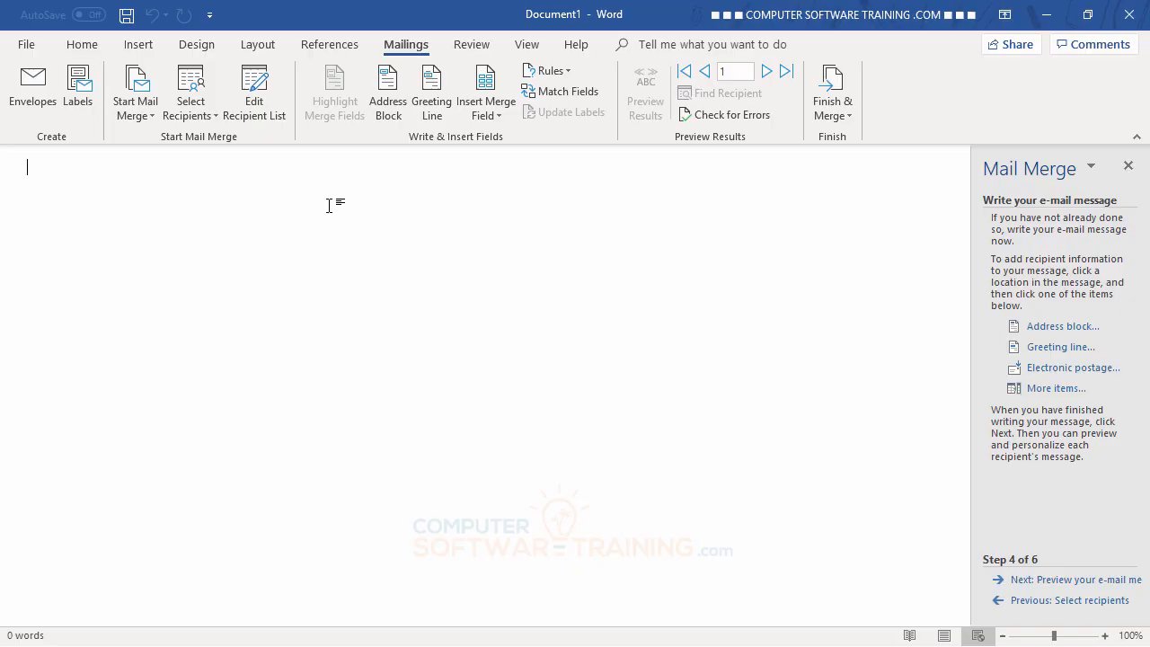
key("Return")
type("Dear")
left_click(492, 121)
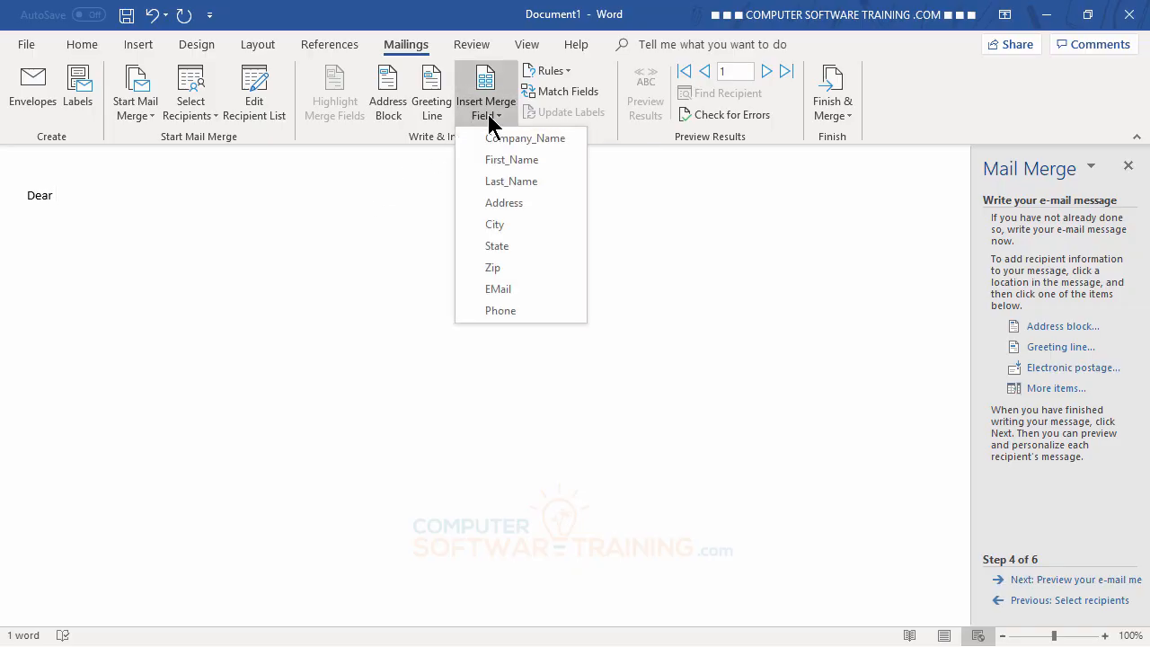
left_click(511, 160)
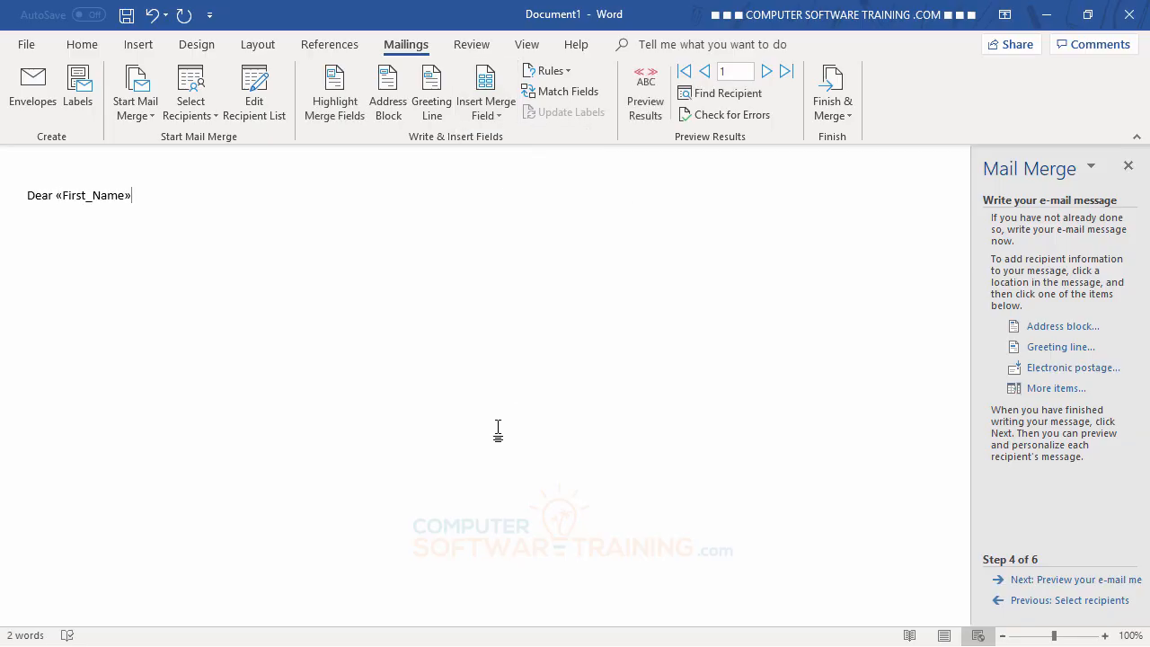
type(",")
Generate two paragraphs of placeholder body text below the greeting with rand(2,4)
type("rand(")
type("2,")
type("4)")
key("Return")
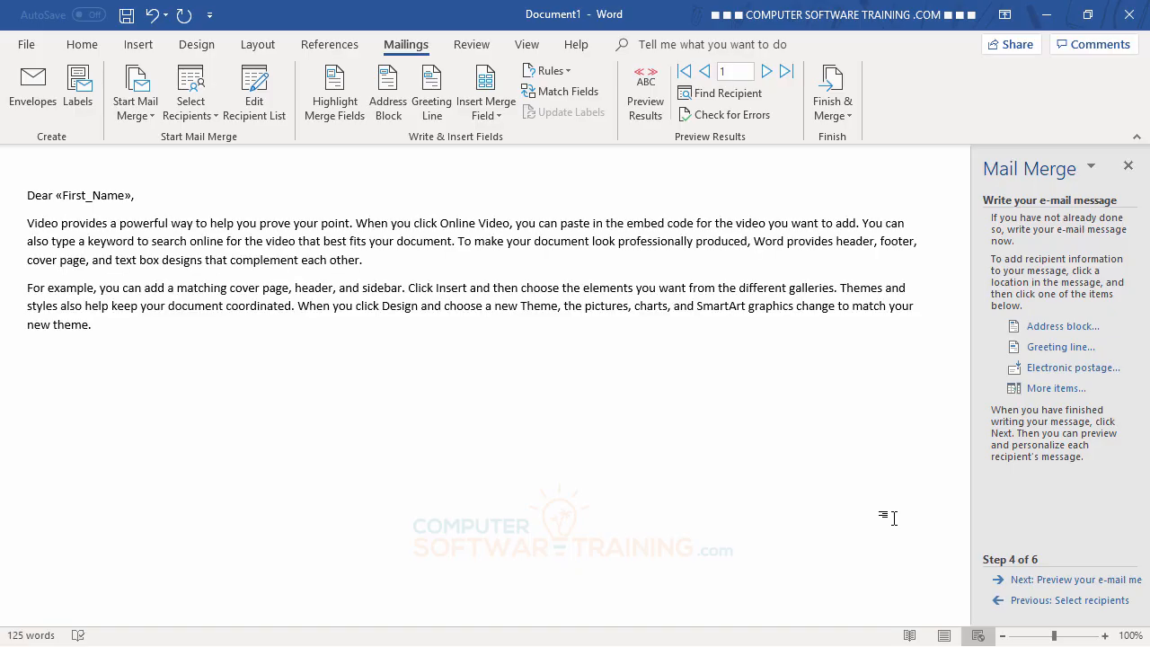
End the message with the closing "Sincerely," and the sender's full name on the line below
type("Sincerely,")
key("Return")
type("Chip Rose")
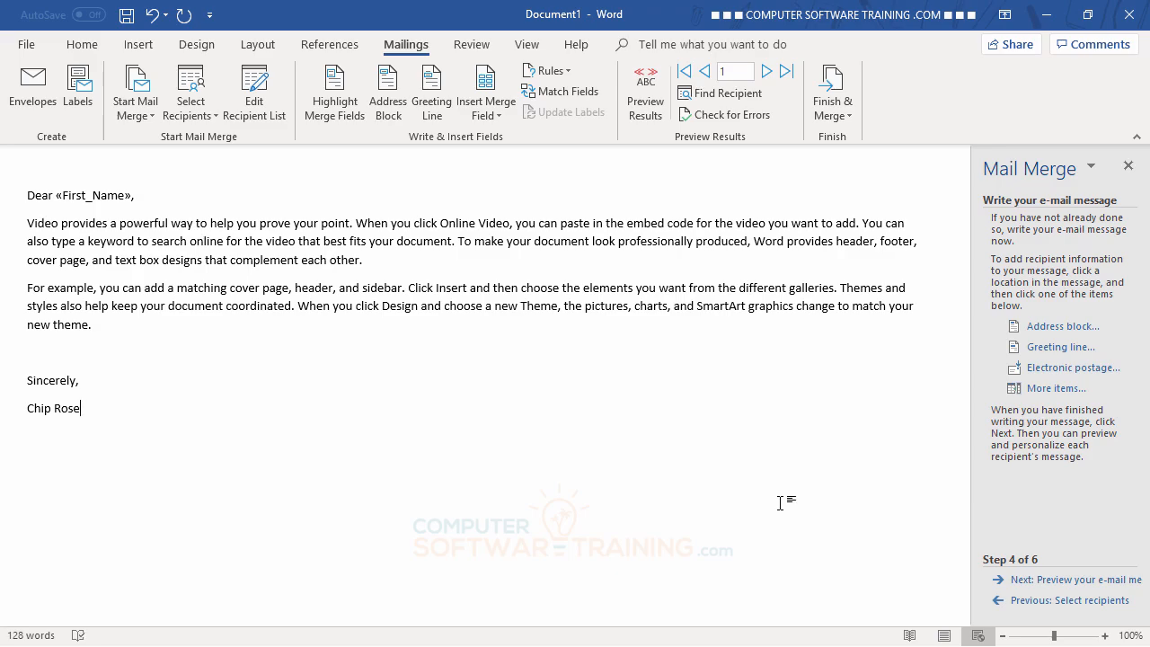
left_click(499, 118)
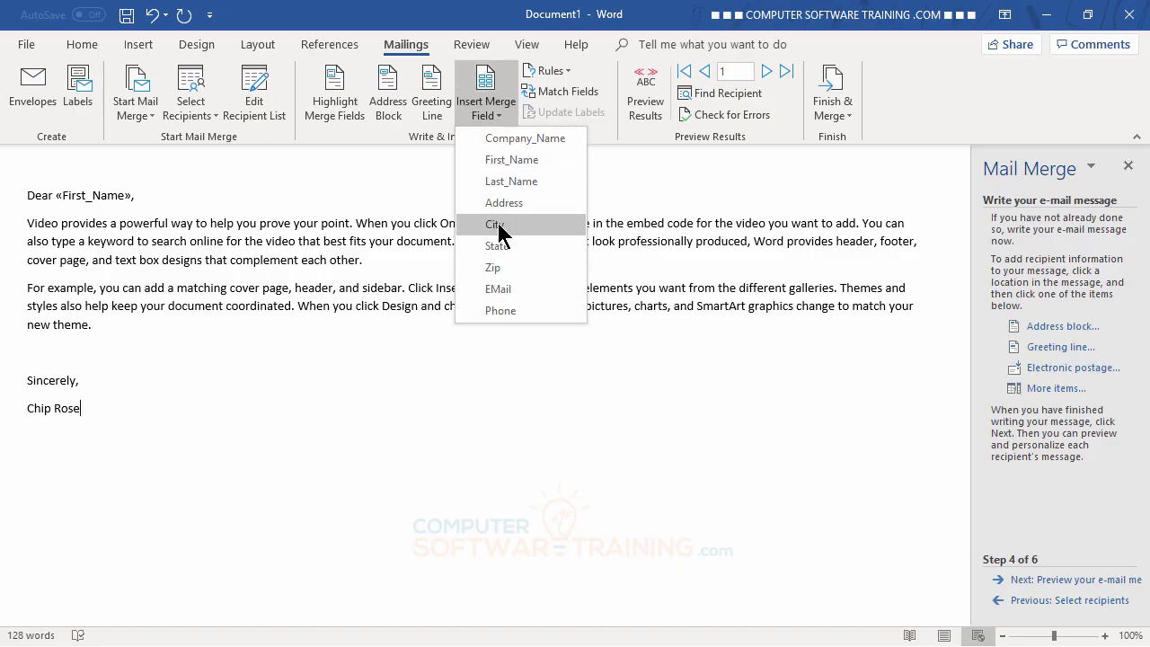
left_click(308, 292)
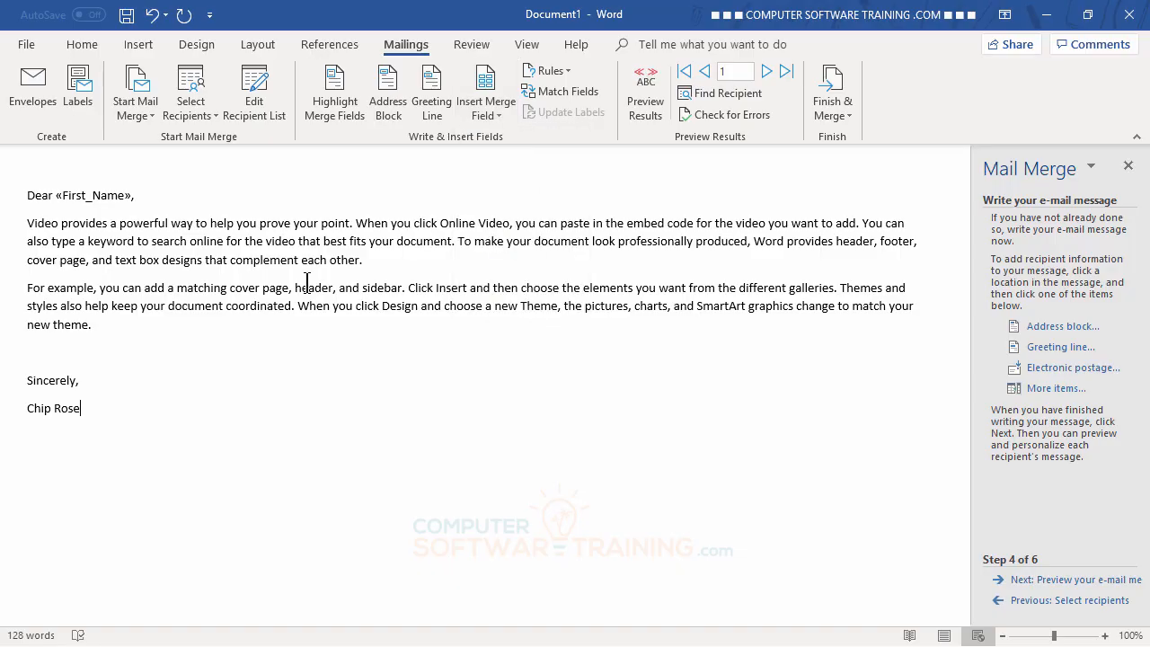
Preview the merged e-mail messages for the first five recipients
left_click(1040, 584)
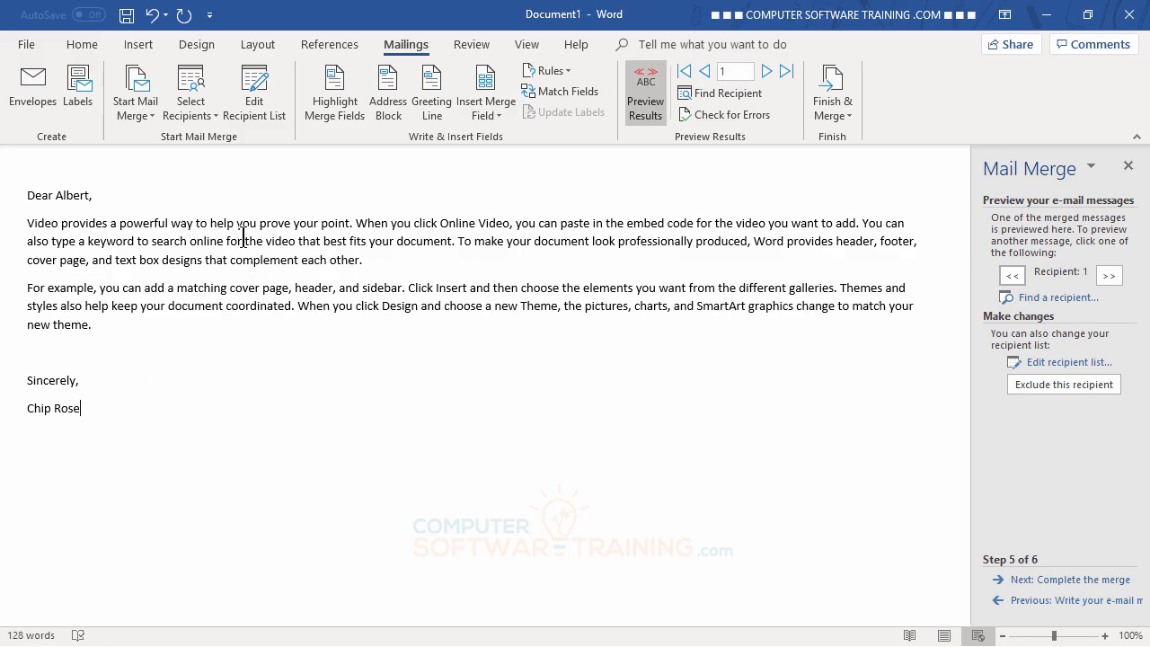
left_click(1109, 276)
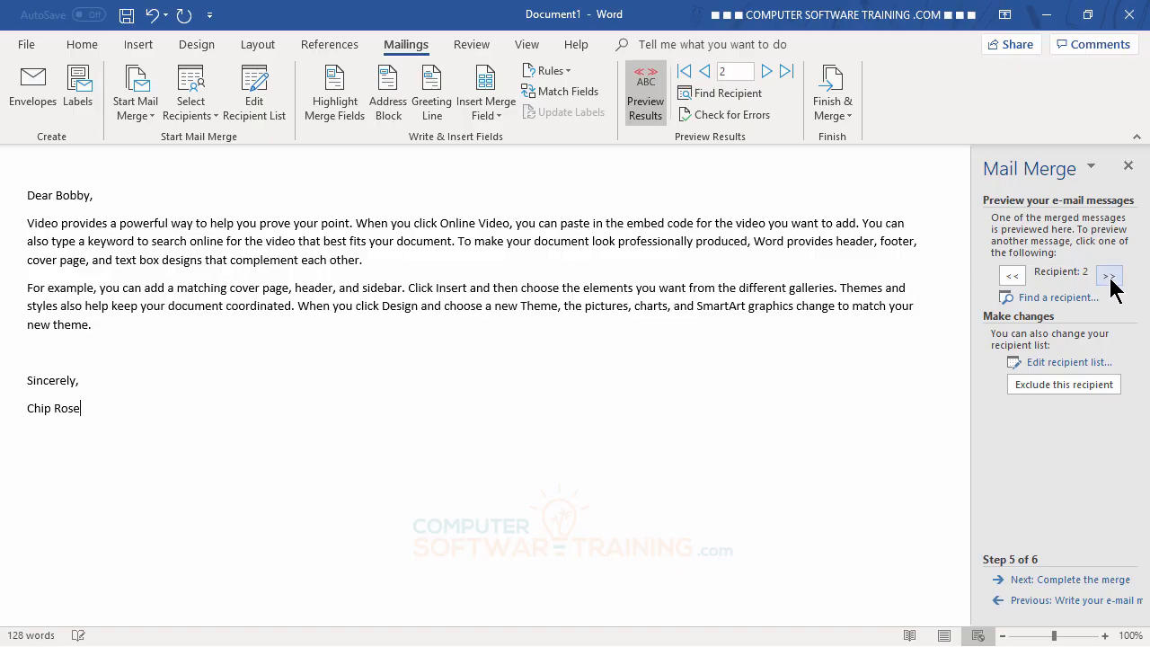
left_click(1109, 276)
left_click(1111, 278)
left_click(1110, 276)
Complete the merge to e-mail for all records, using the EMail field as recipient, subject line "Test" and HTML format
left_click(1066, 579)
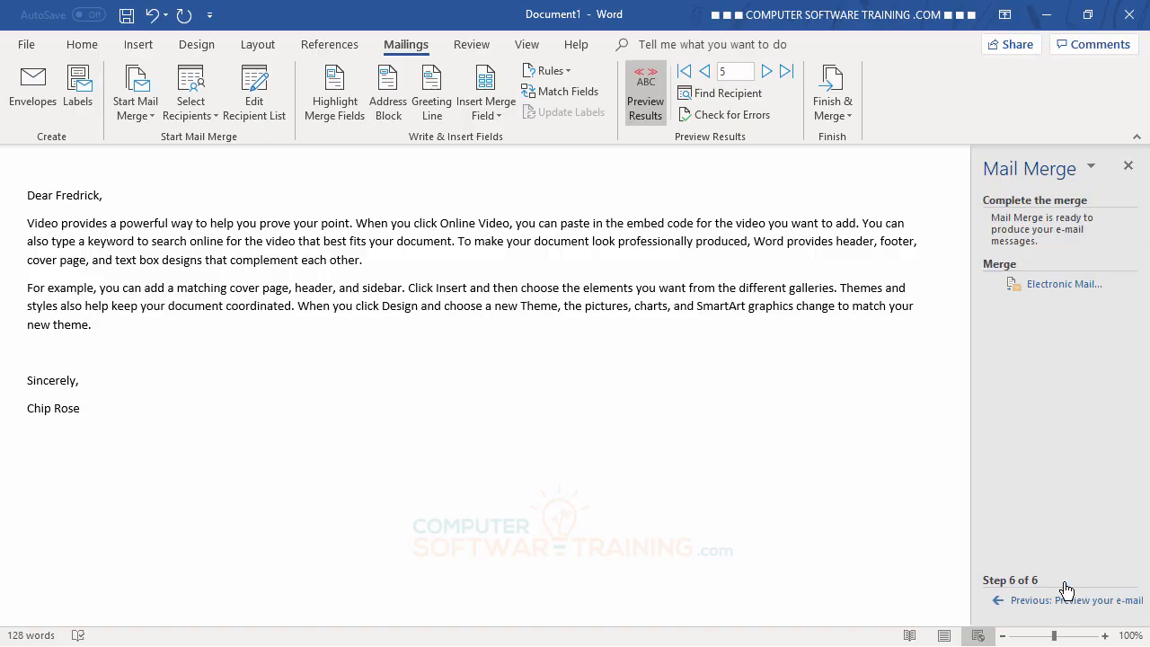
left_click(1056, 291)
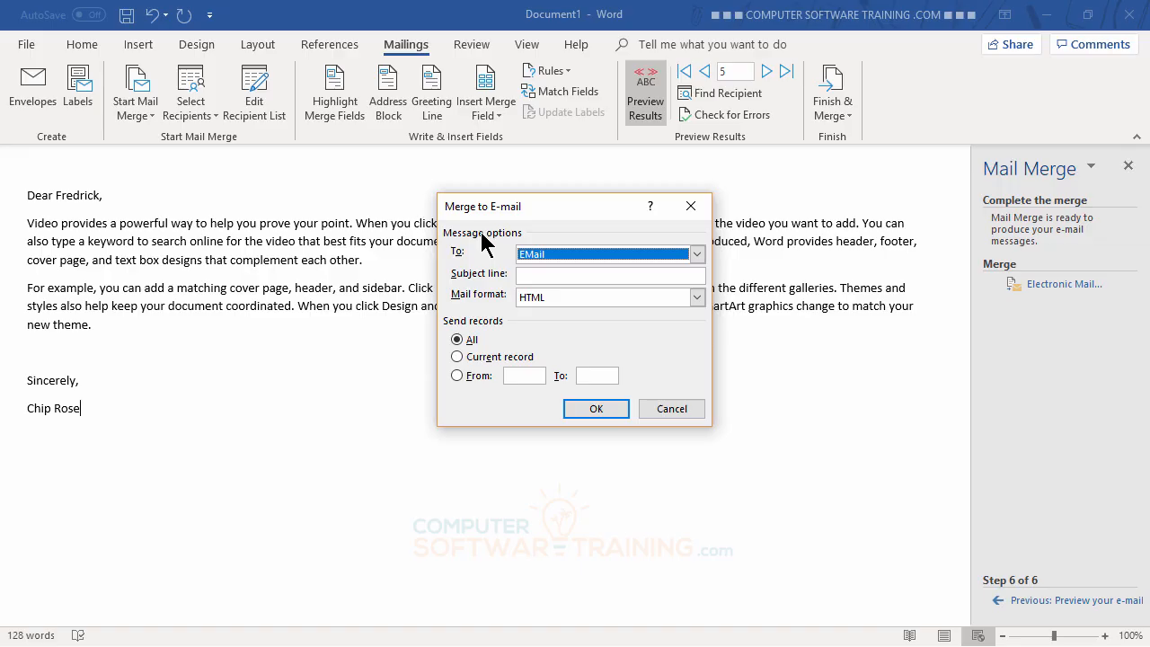
left_click(696, 254)
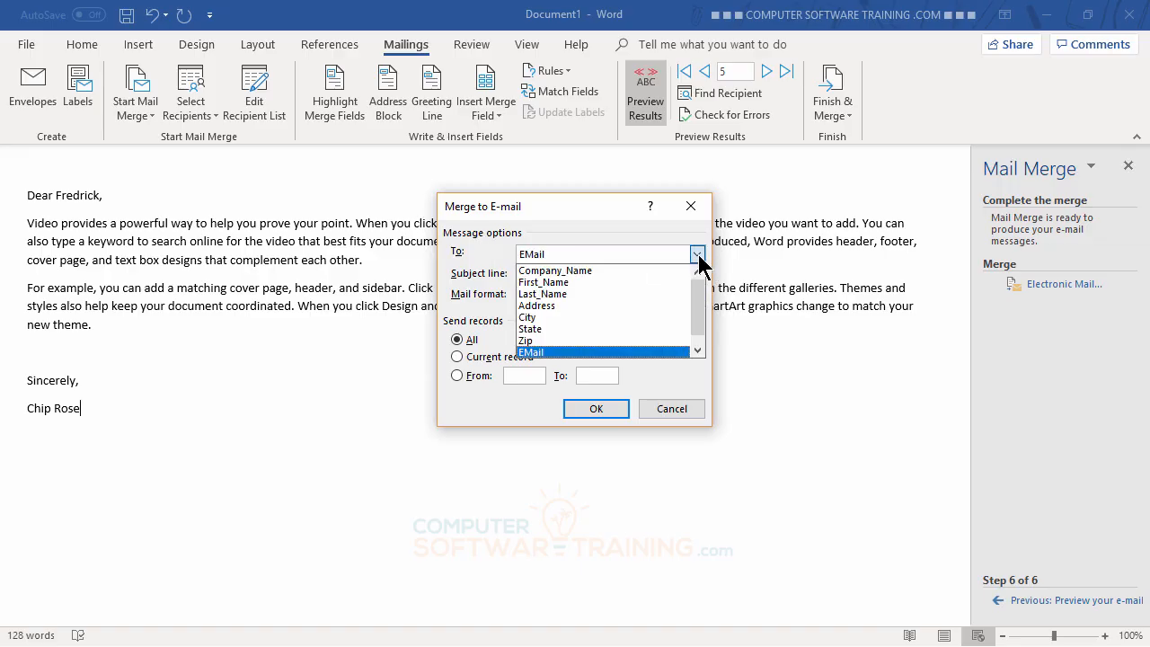
left_click(536, 358)
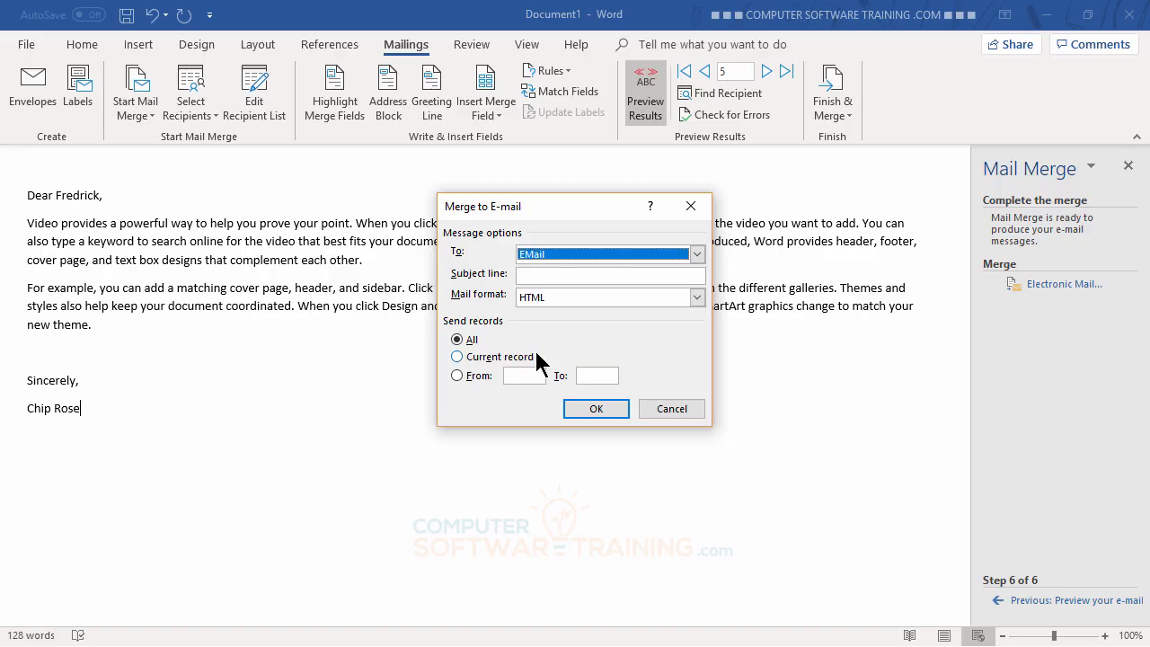
left_click(547, 274)
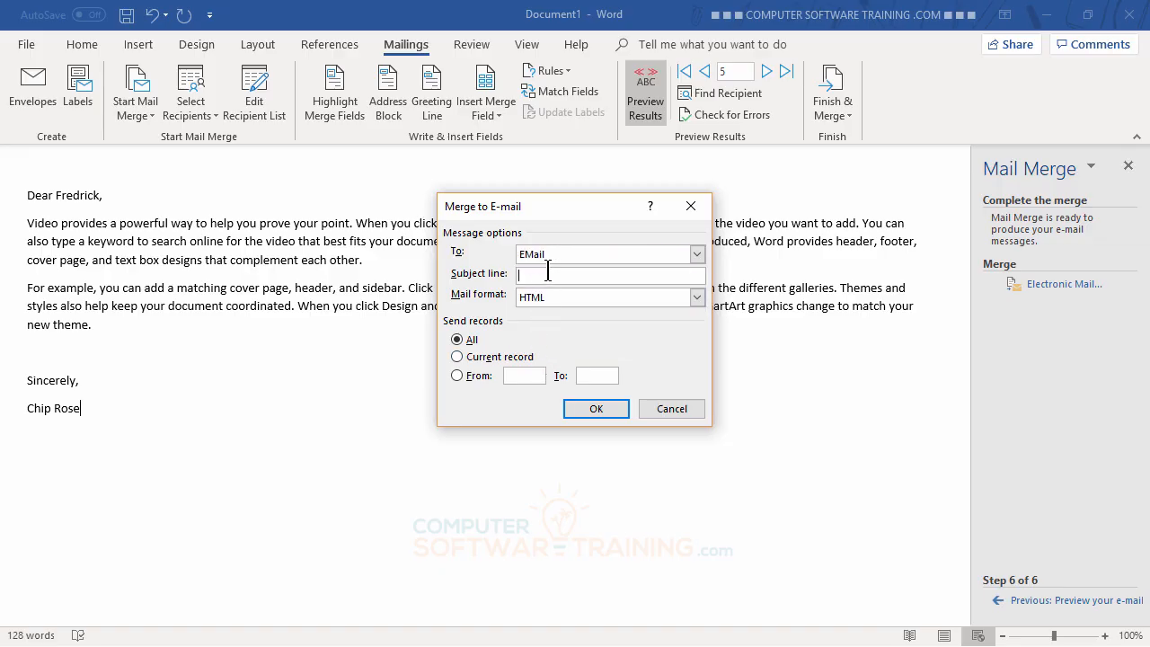
type("Test")
left_click(601, 409)
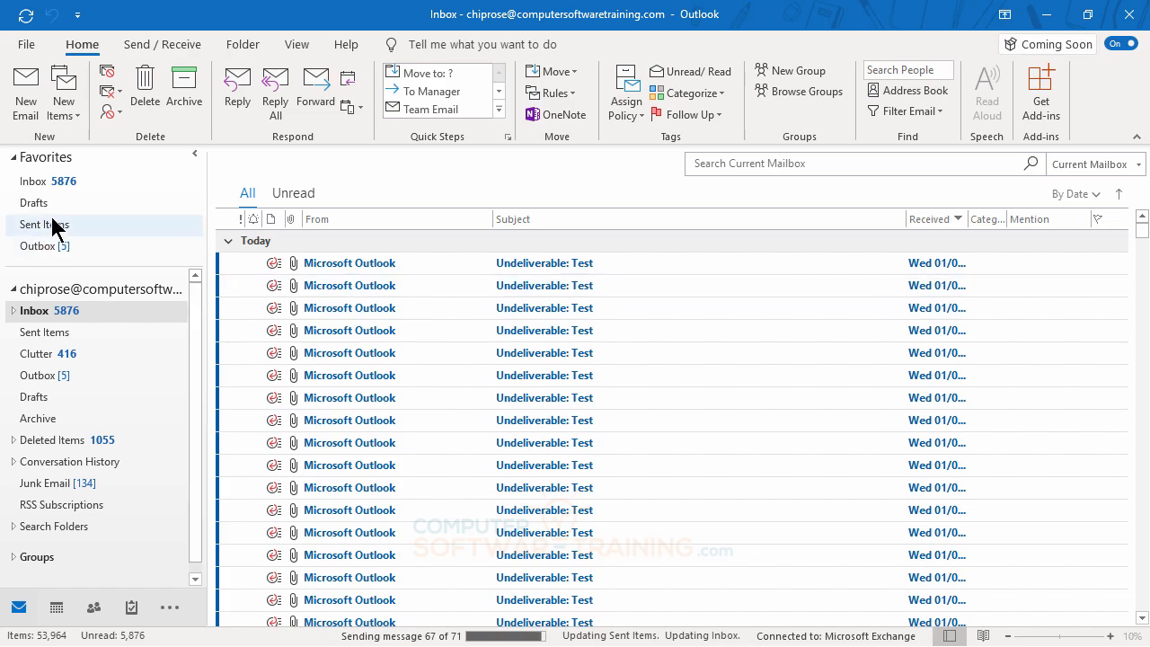
Switch to Outlook and open one of today's "Undeliverable: Test" messages in the Inbox
scroll(642, 359, "down", 4)
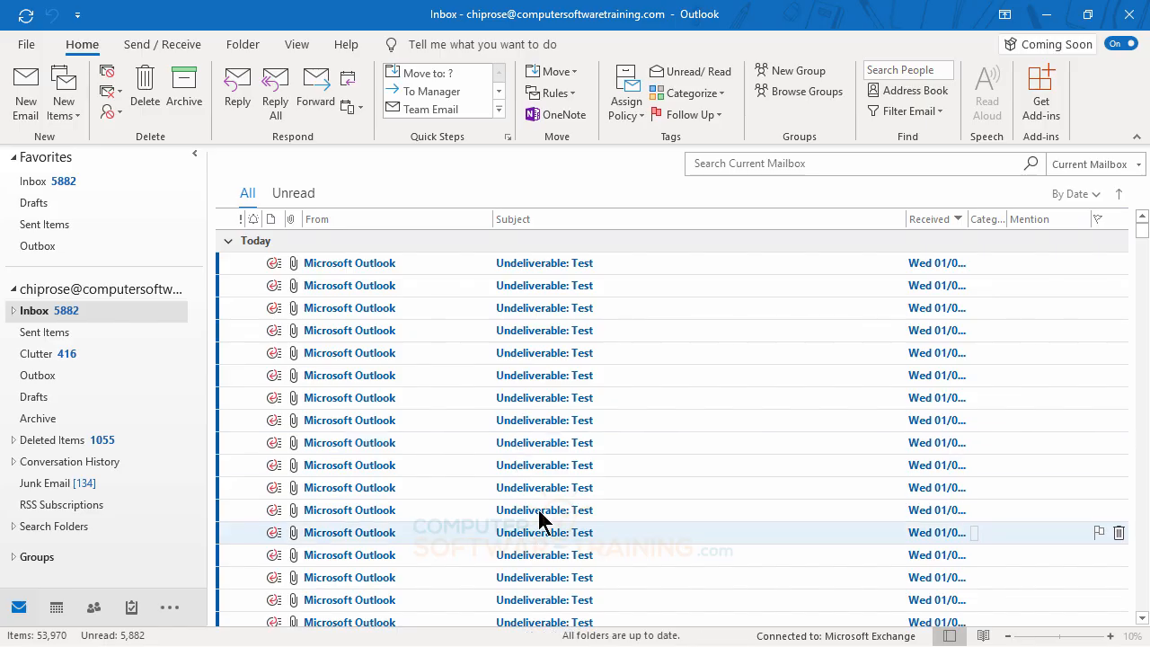
left_click(350, 267)
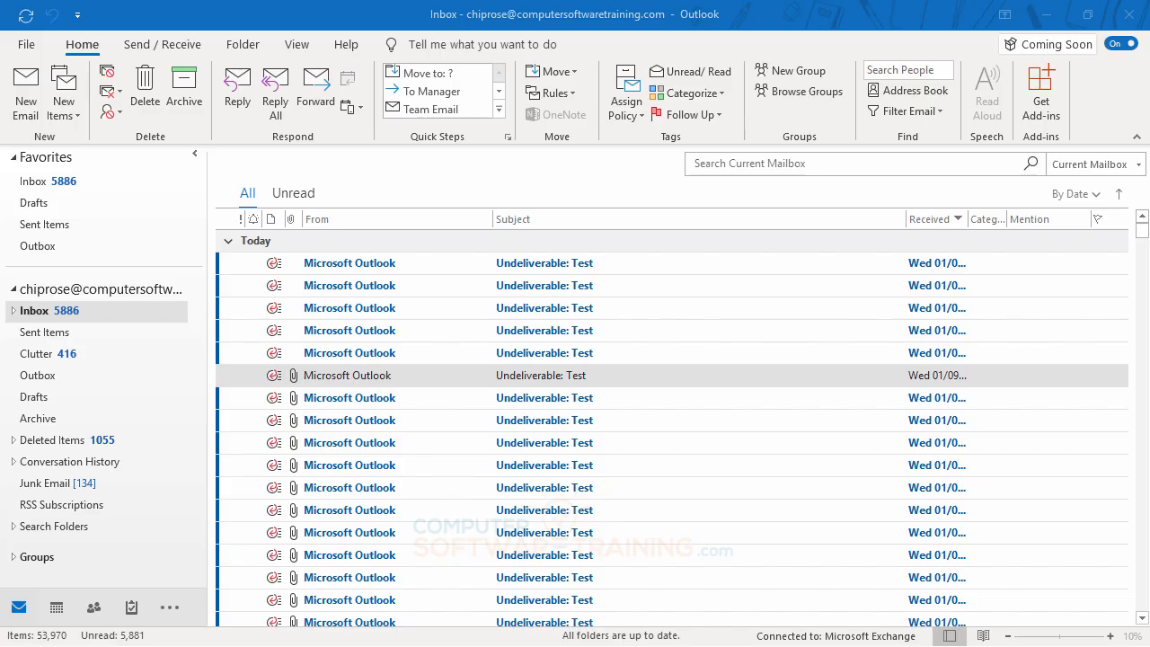
Open the Sent Items folder and look through the "Test" messages sent today by the mail merge
mouse_move(1149, 45)
left_mouse_down()
mouse_move(659, 54)
mouse_move(422, 21)
mouse_move(1149, 36)
left_mouse_up()
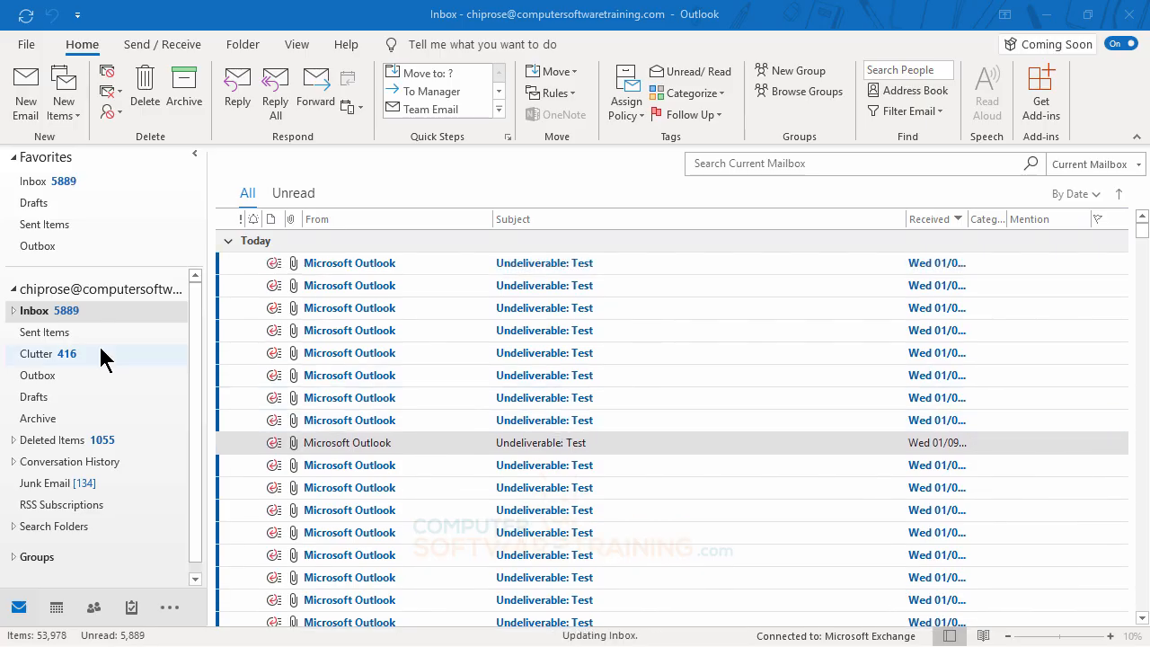
left_click(51, 339)
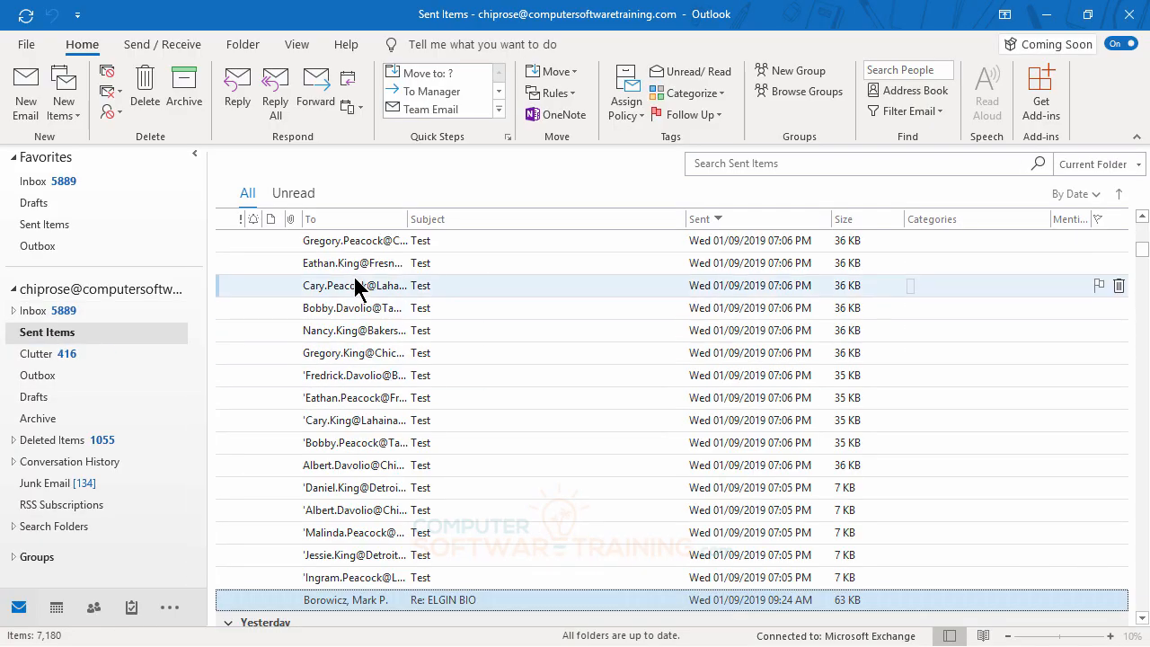
scroll(358, 306, "up", 2)
scroll(357, 317, "up", 10)
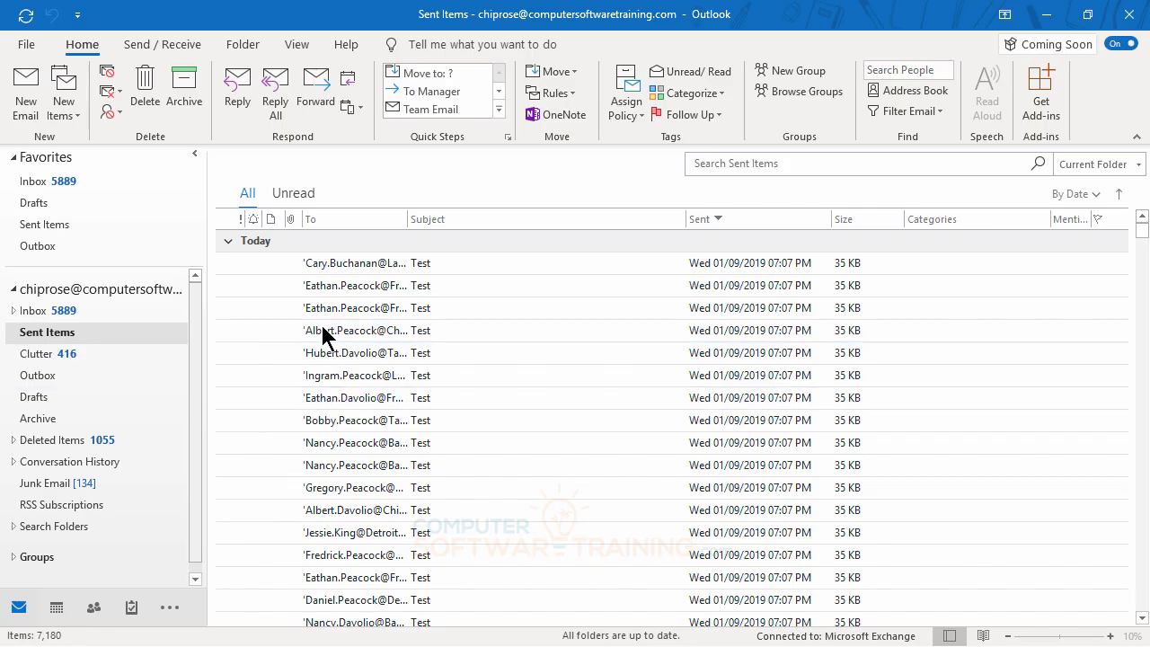
scroll(409, 369, "down", 3)
scroll(413, 373, "down", 10)
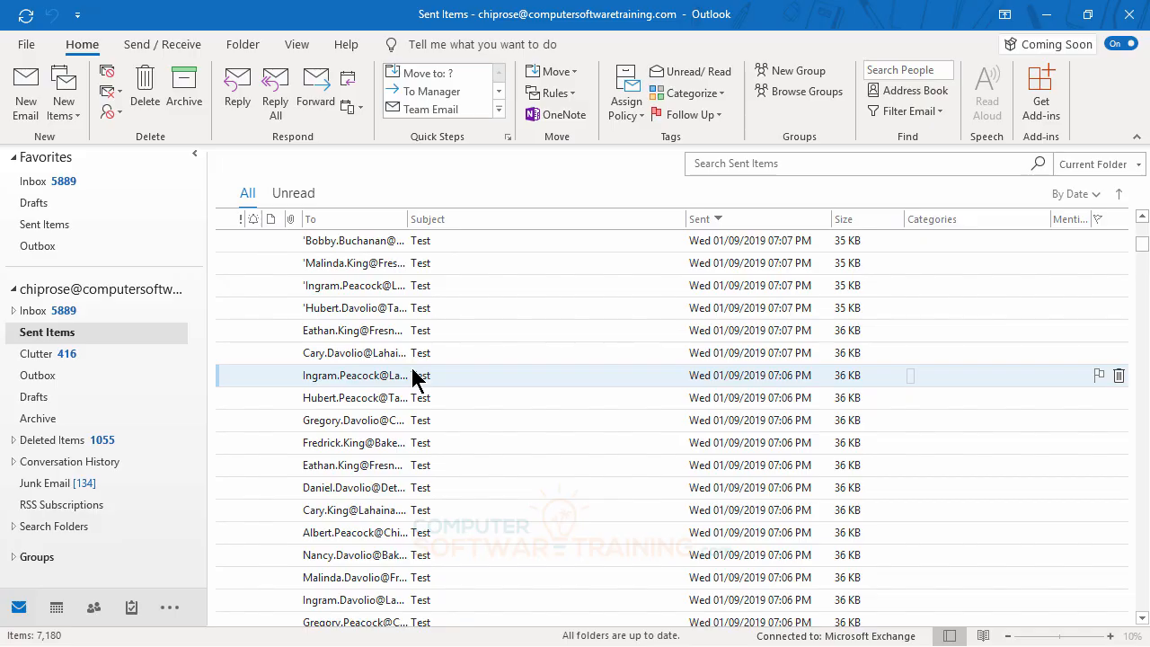
scroll(414, 376, "down", 5)
scroll(414, 375, "up", 6)
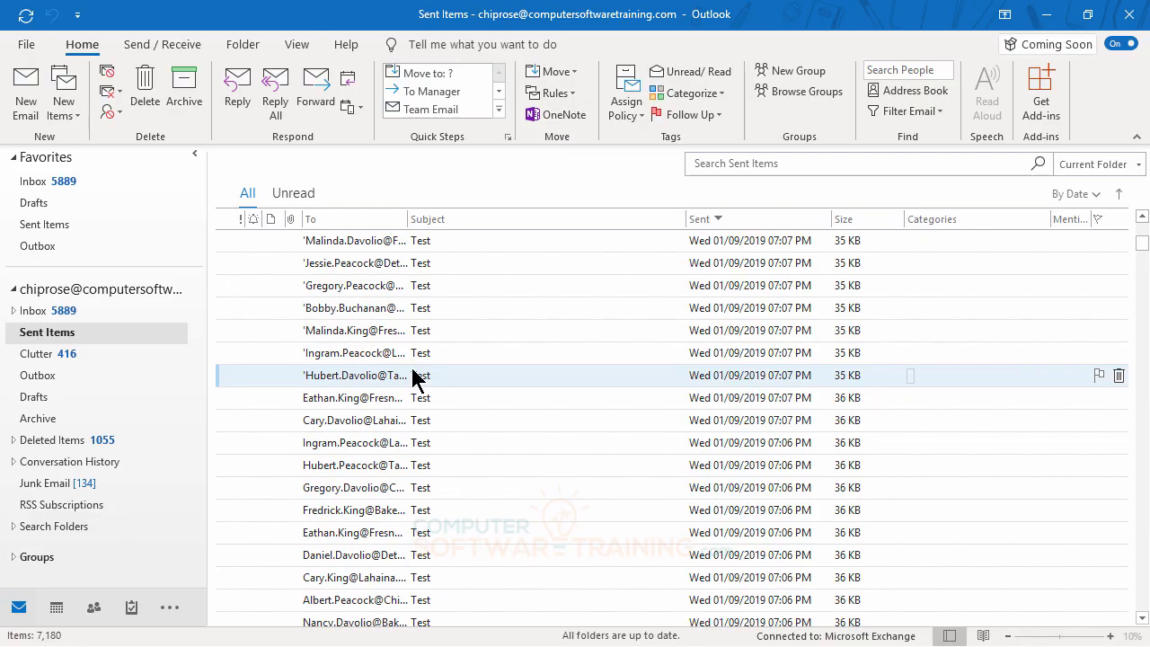
scroll(414, 376, "up", 3)
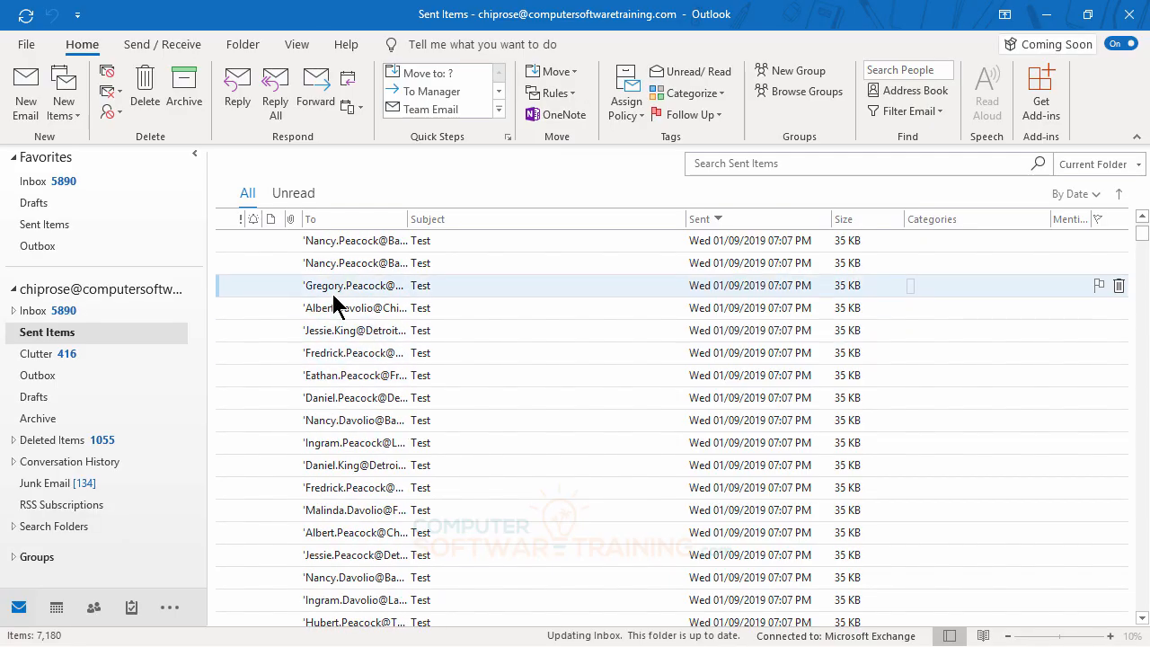
Open one of the sent "Test" messages and check the recipient and greeting in it and the next twelve, closing the message at the end
left_click(333, 293)
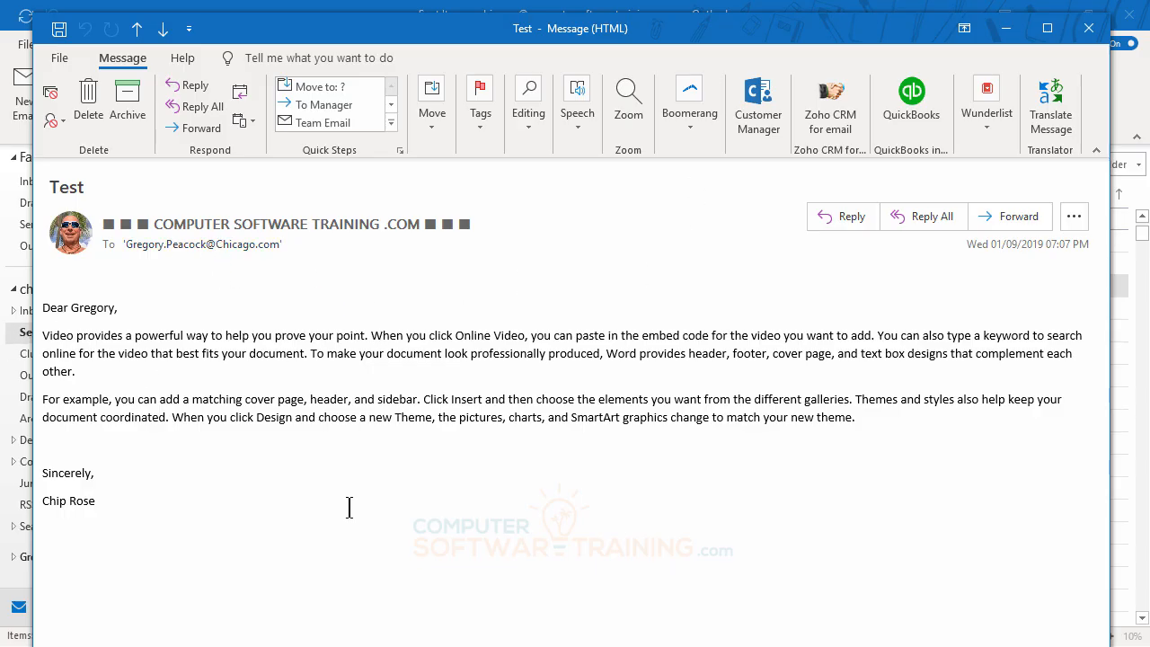
left_click(162, 29)
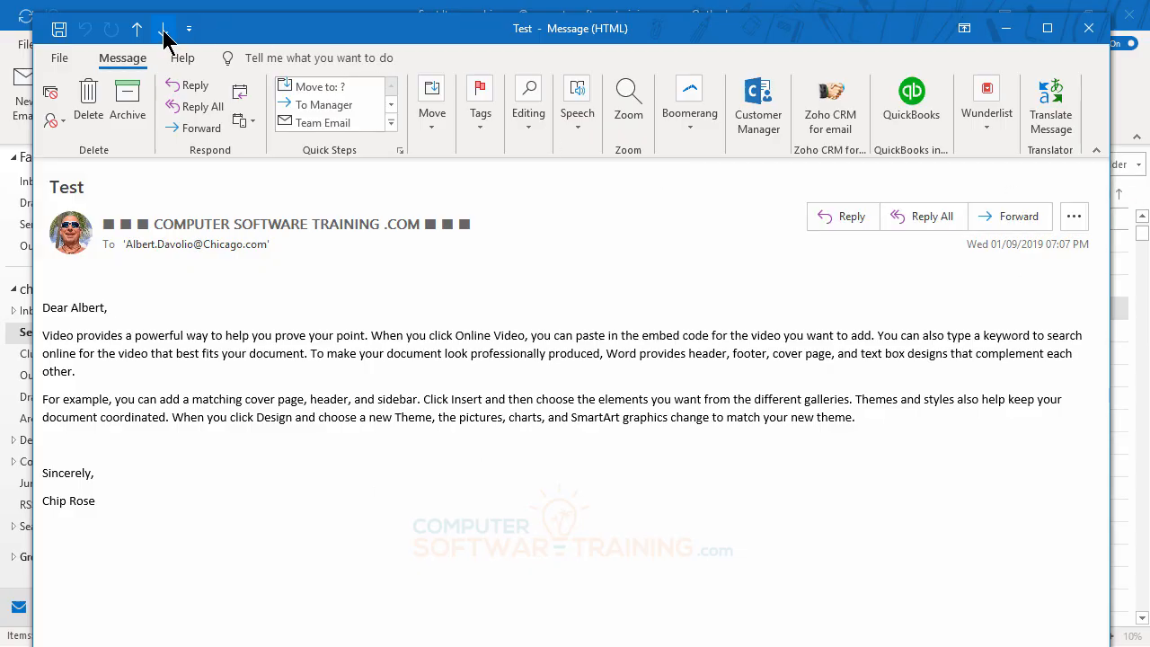
left_click(162, 29)
left_click(163, 30)
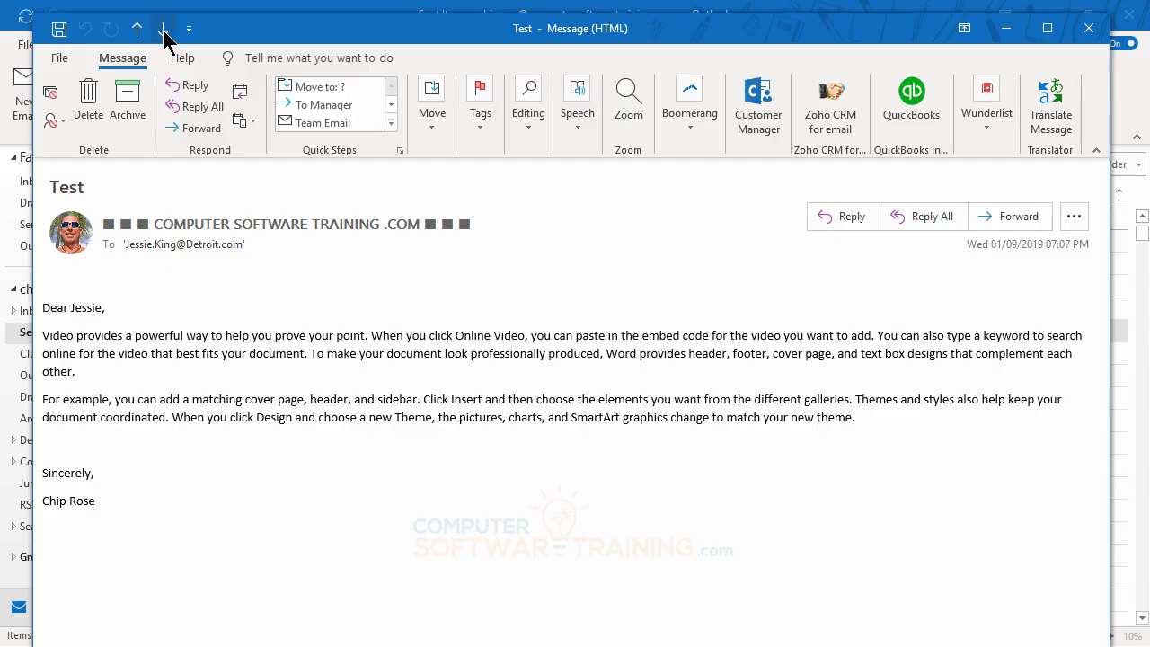
left_click(162, 29)
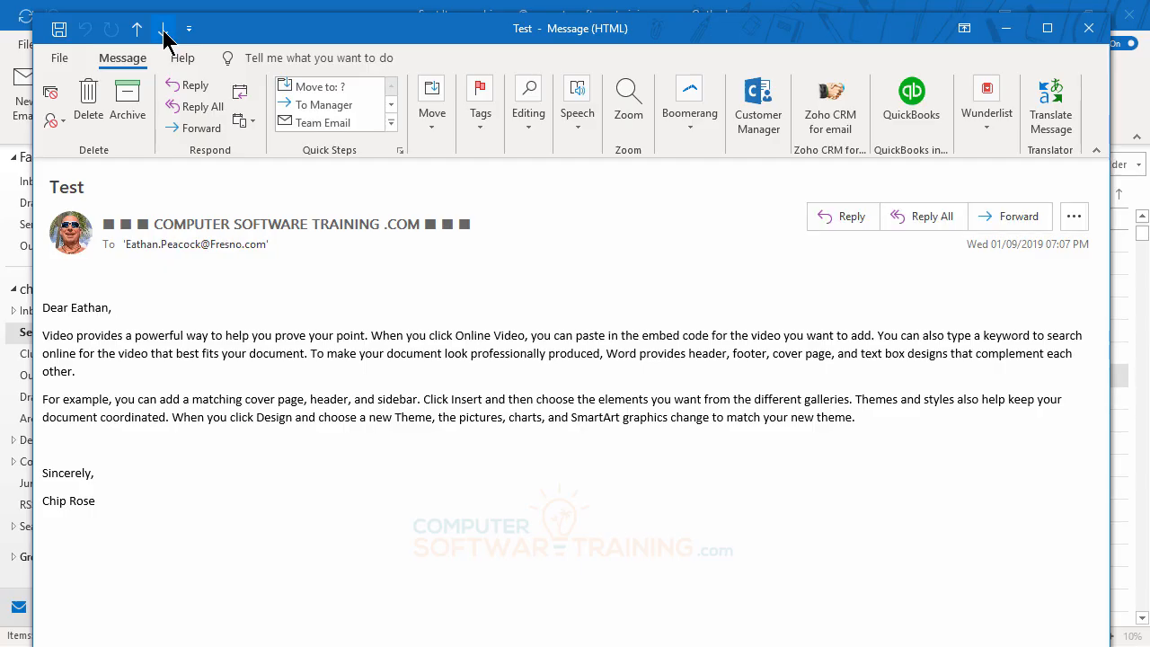
left_click(163, 30)
left_click(162, 30)
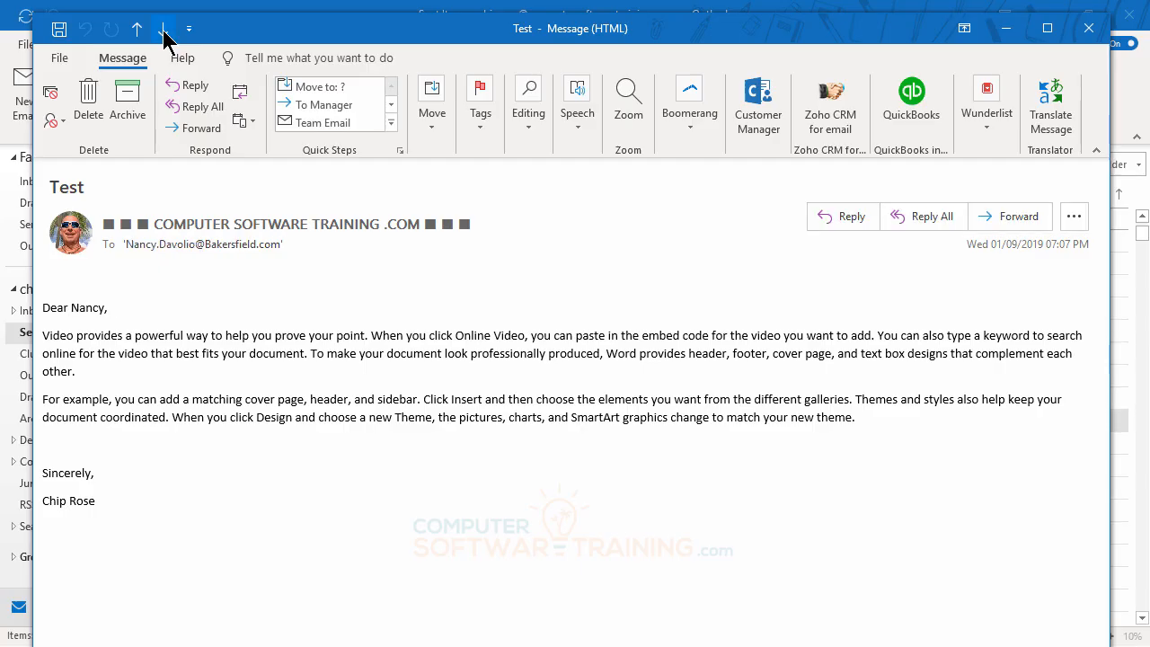
left_click(163, 30)
left_click(163, 30)
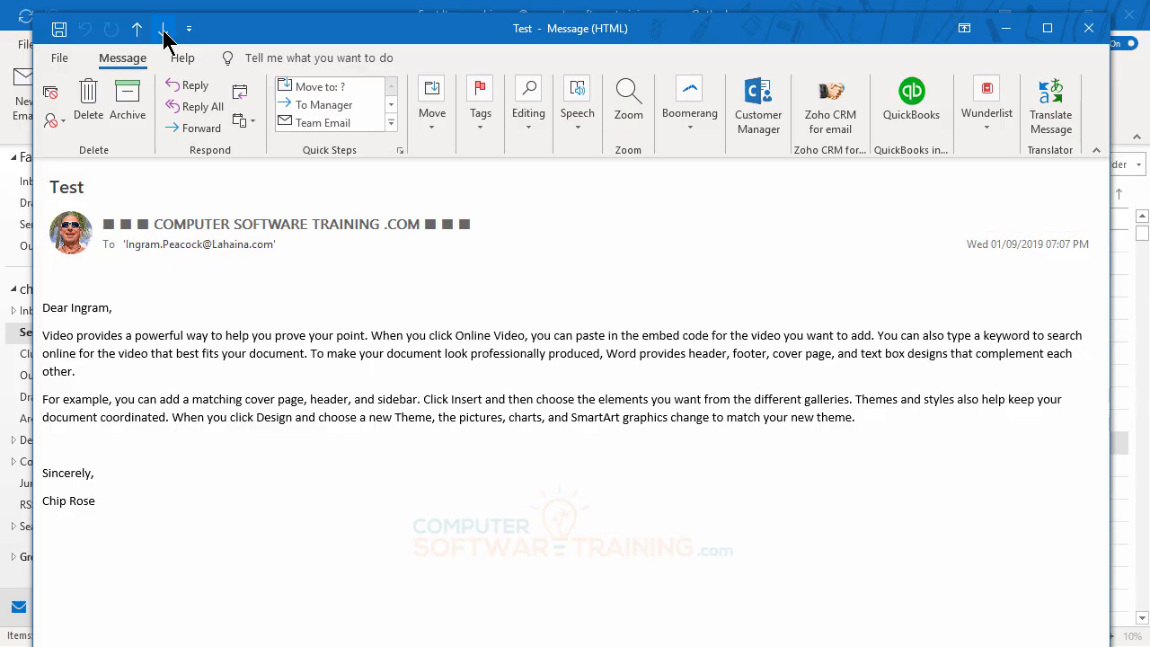
left_click(163, 29)
left_click(163, 30)
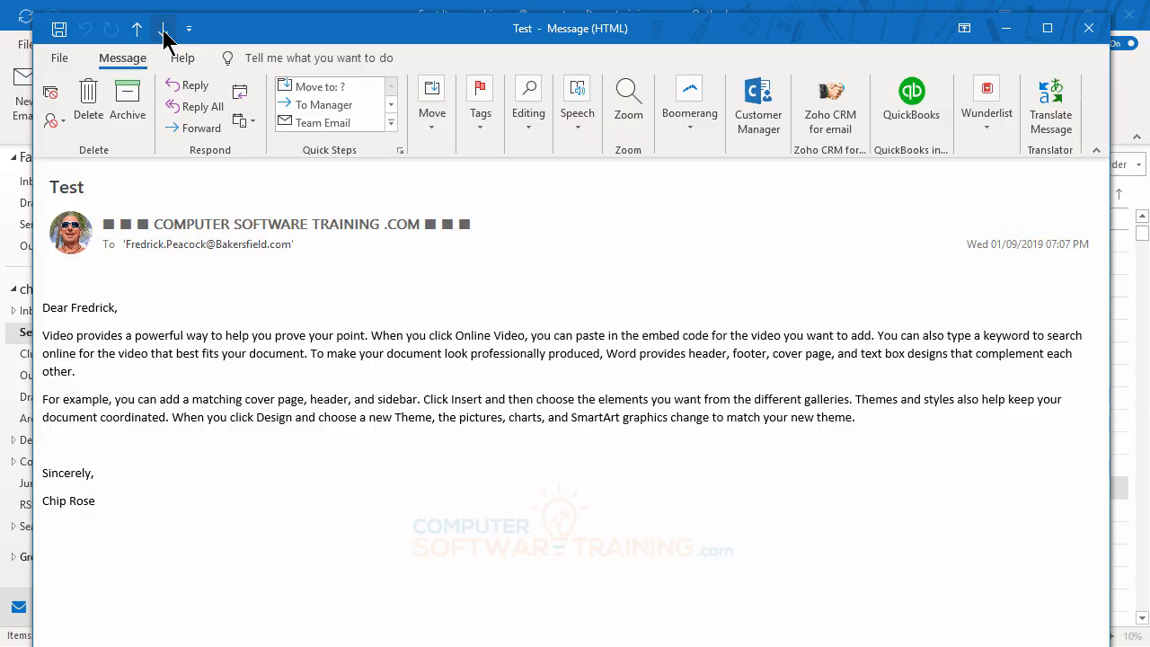
left_click(162, 30)
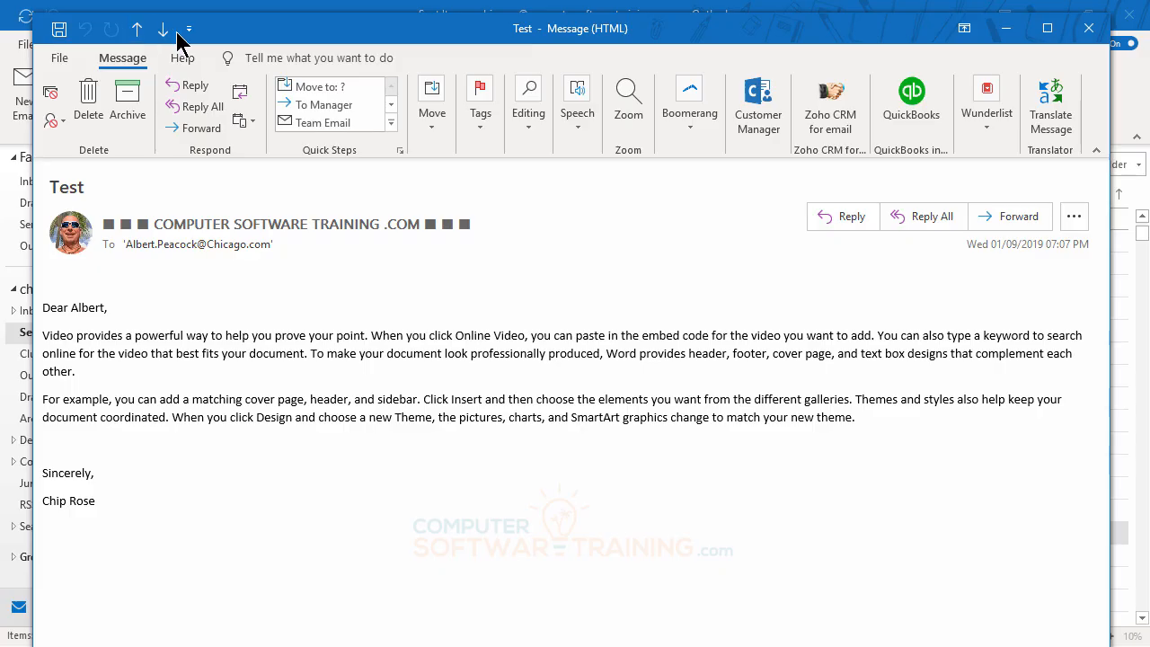
left_click(162, 30)
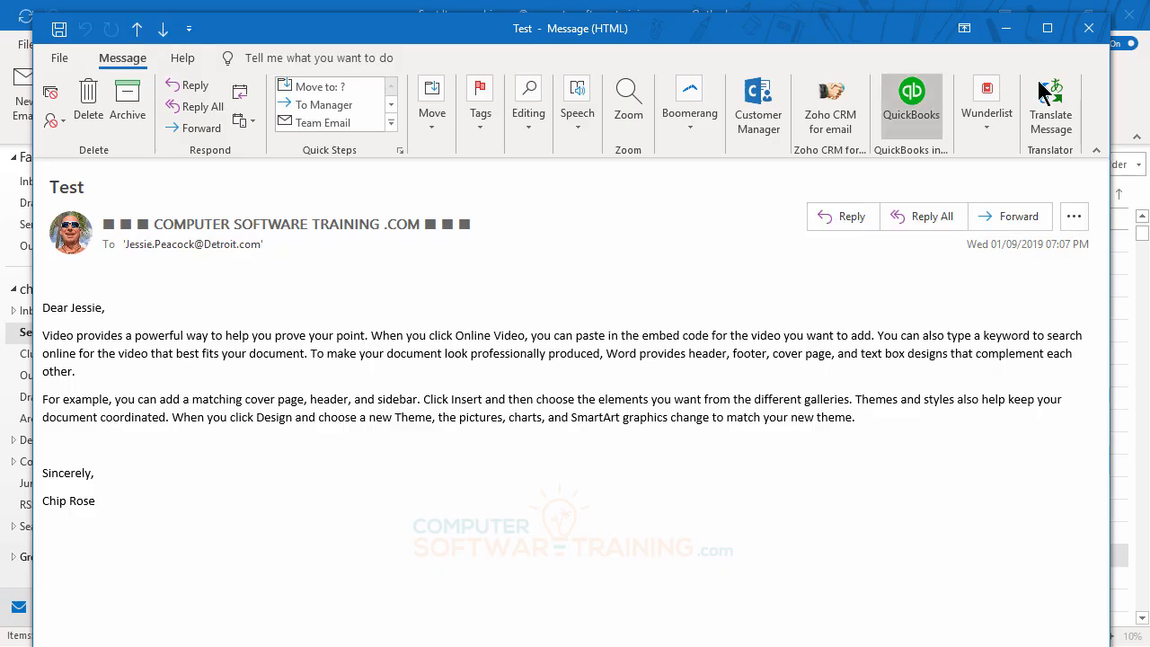
left_click(1088, 30)
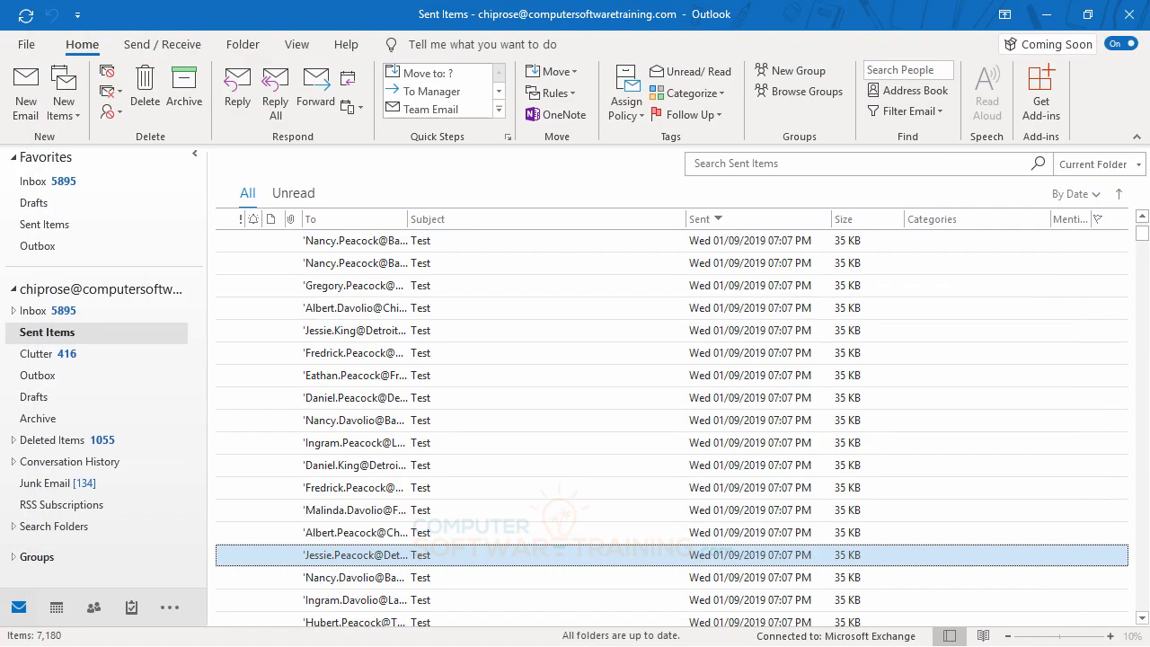